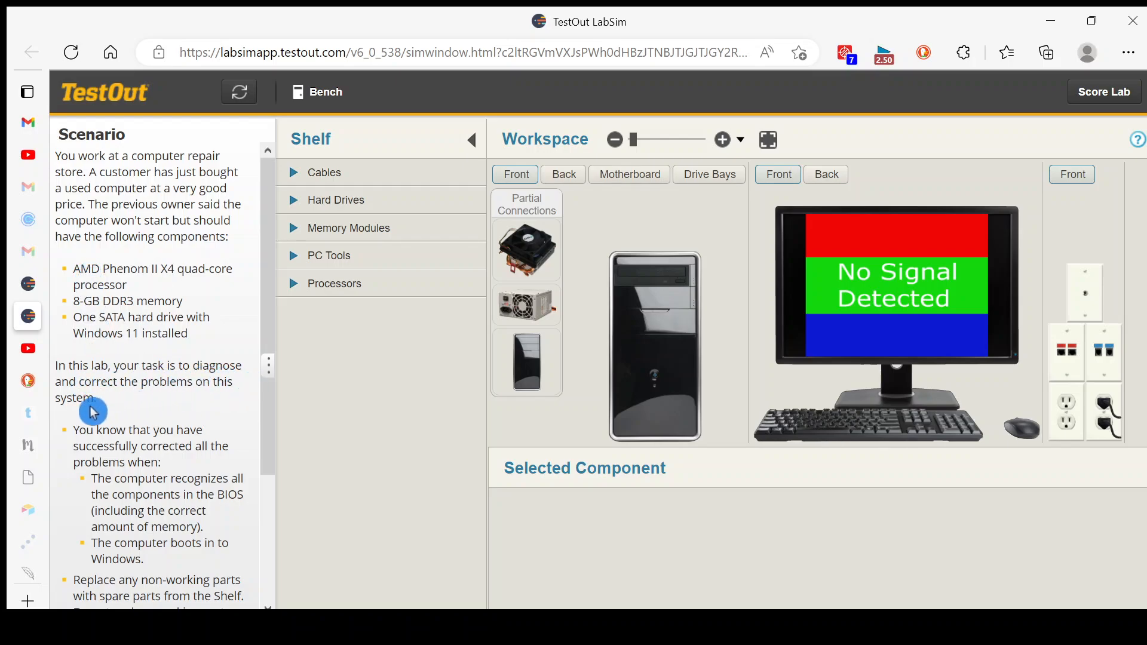
# Read through the scenario's requirements, try powering on the computer from the front of the case, and dismiss the startup message.
pyautogui.moveTo(274, 424); pyautogui.dragTo(279, 478)
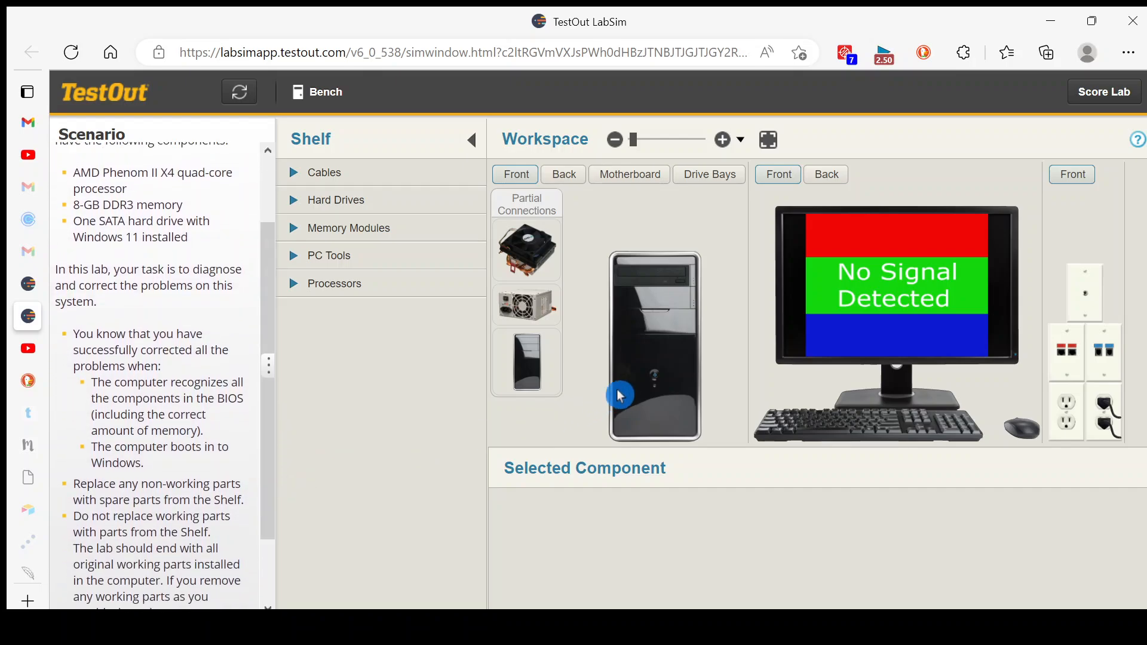
pyautogui.click(655, 376)
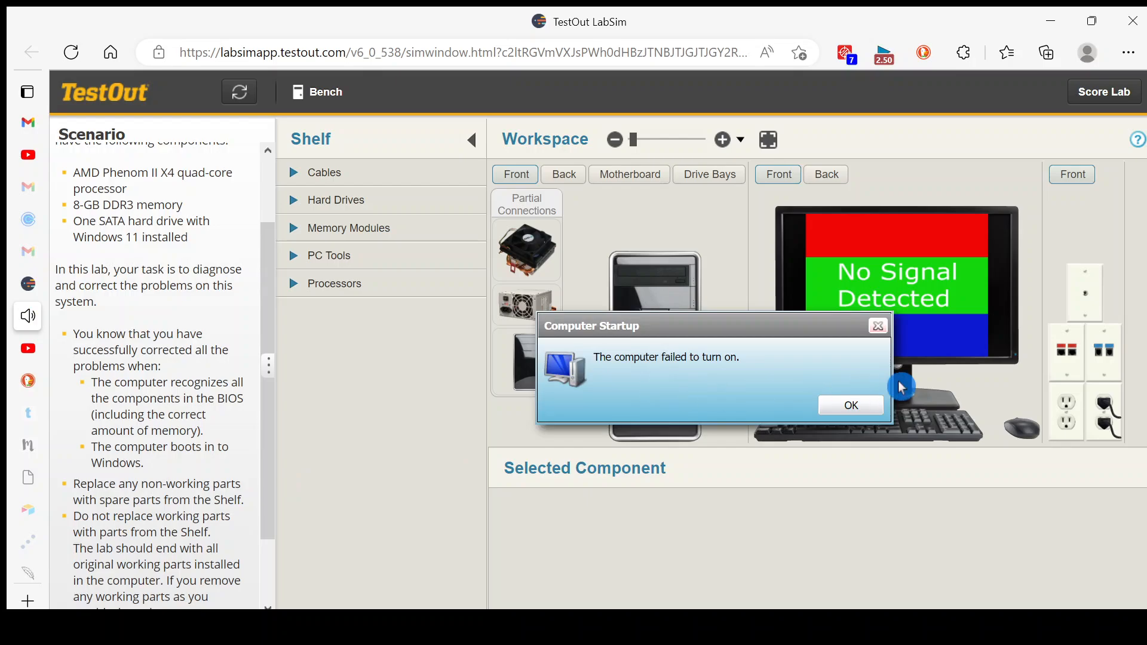
pyautogui.click(856, 406)
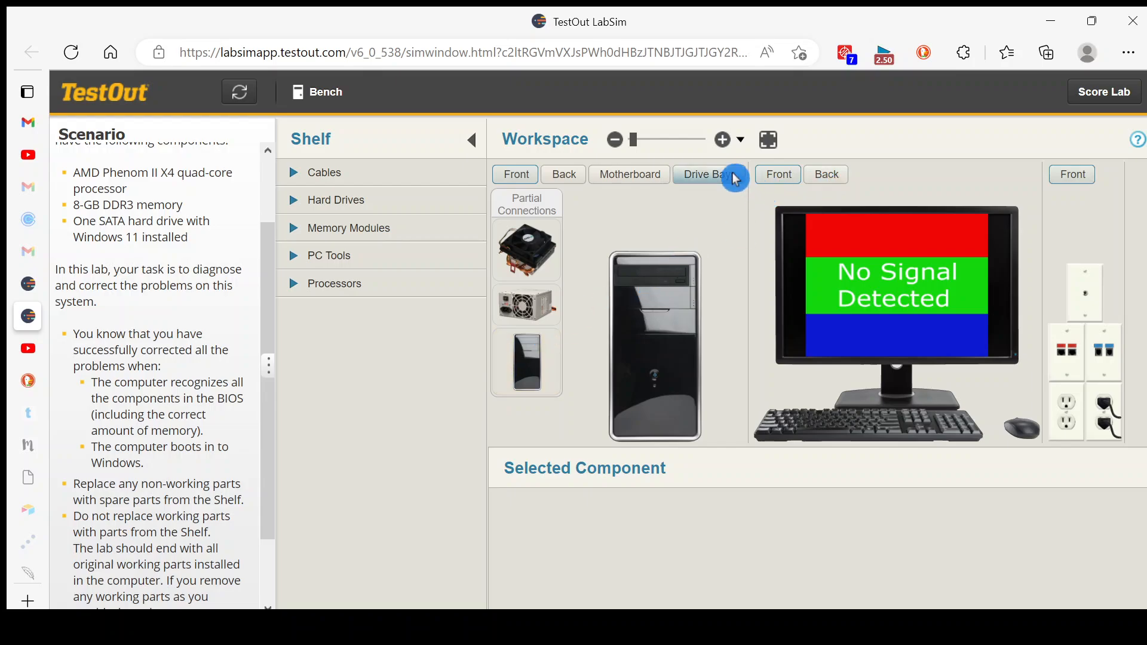
# Inspect the drive bays and check the SATA data and power supply cable connections of the internal hard drive.
pyautogui.click(721, 189)
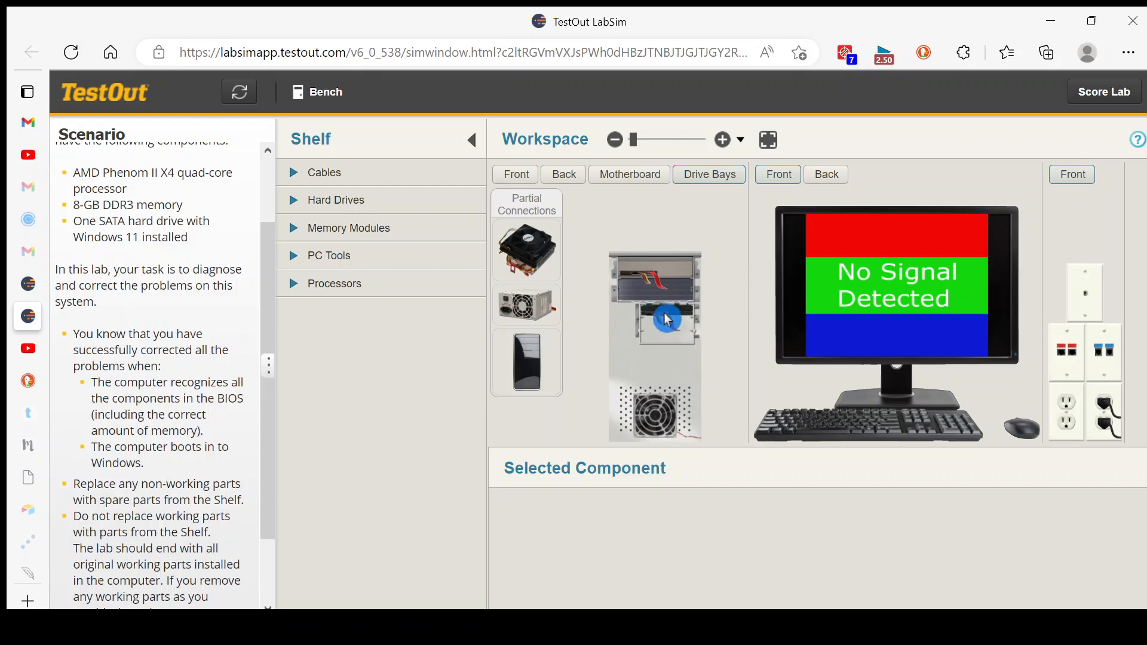
pyautogui.click(723, 139)
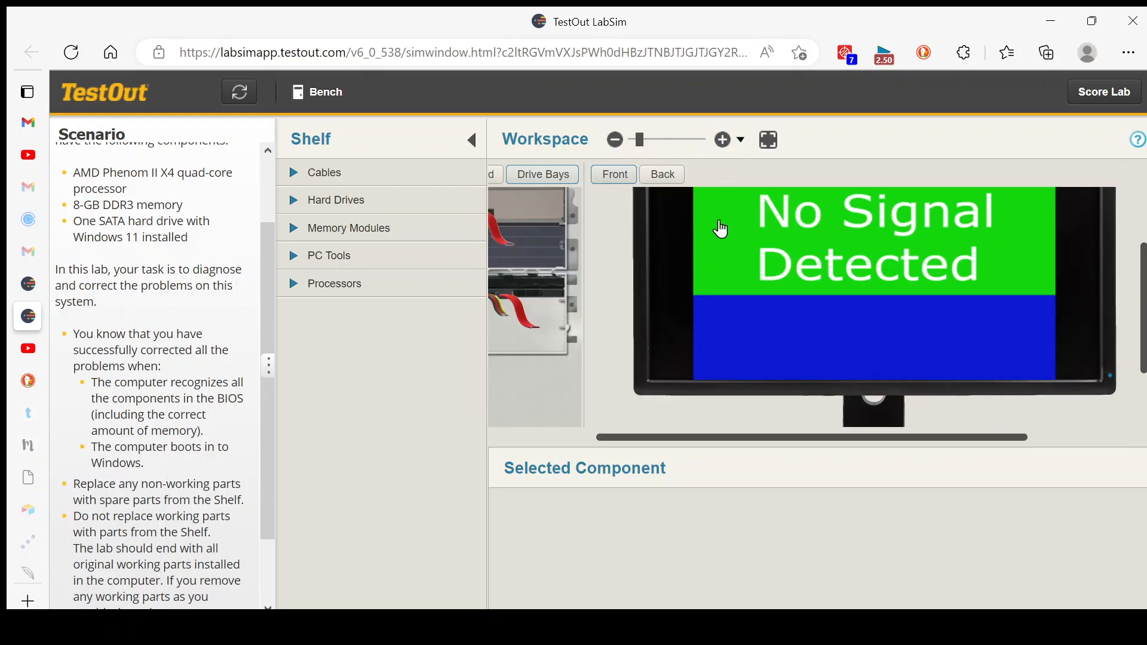
pyautogui.click(534, 315)
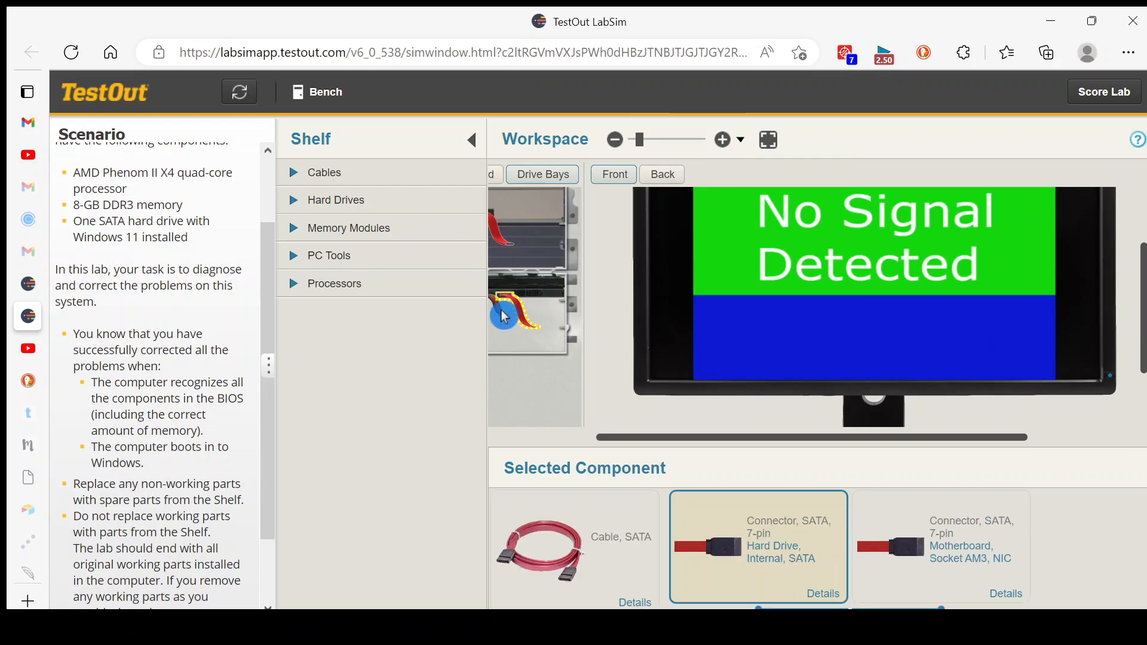
pyautogui.click(499, 315)
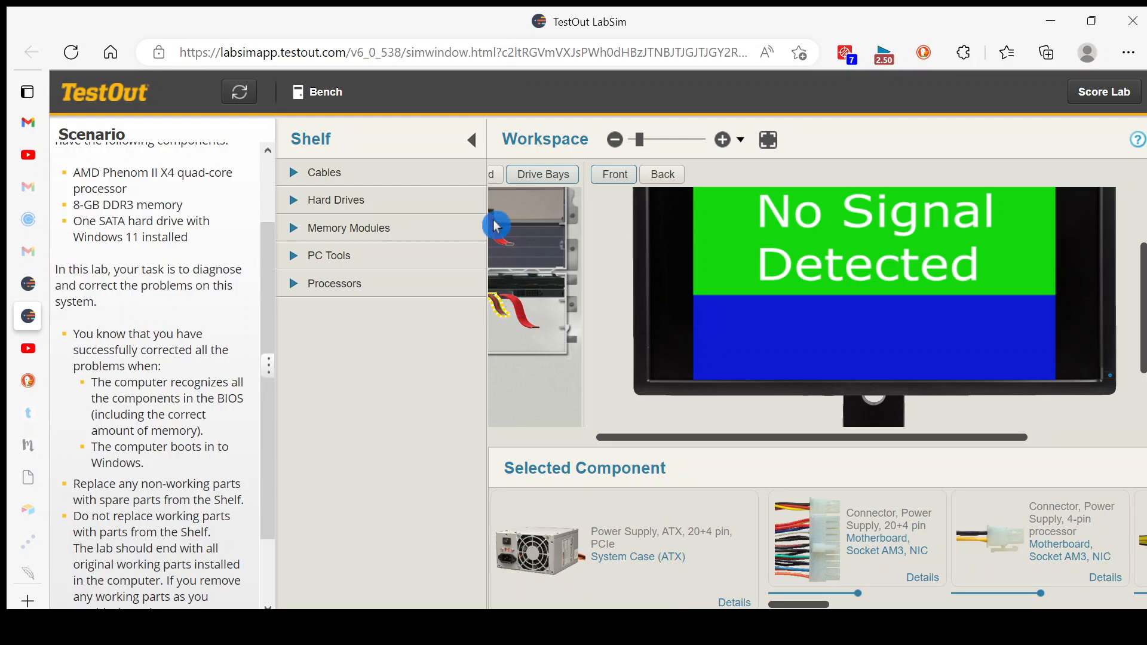
pyautogui.moveTo(689, 439); pyautogui.dragTo(589, 437)
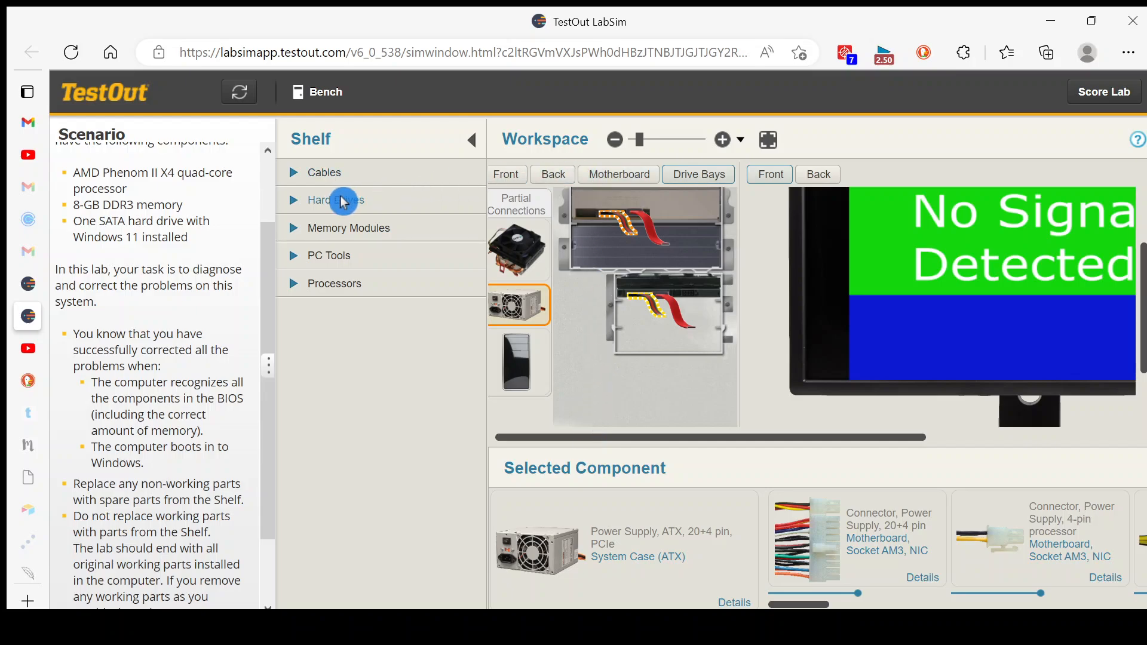
# Move the heat sink and fan from the motherboard to the Shelf and install the Socket AM3 CPU in the processor socket.
pyautogui.click(639, 180)
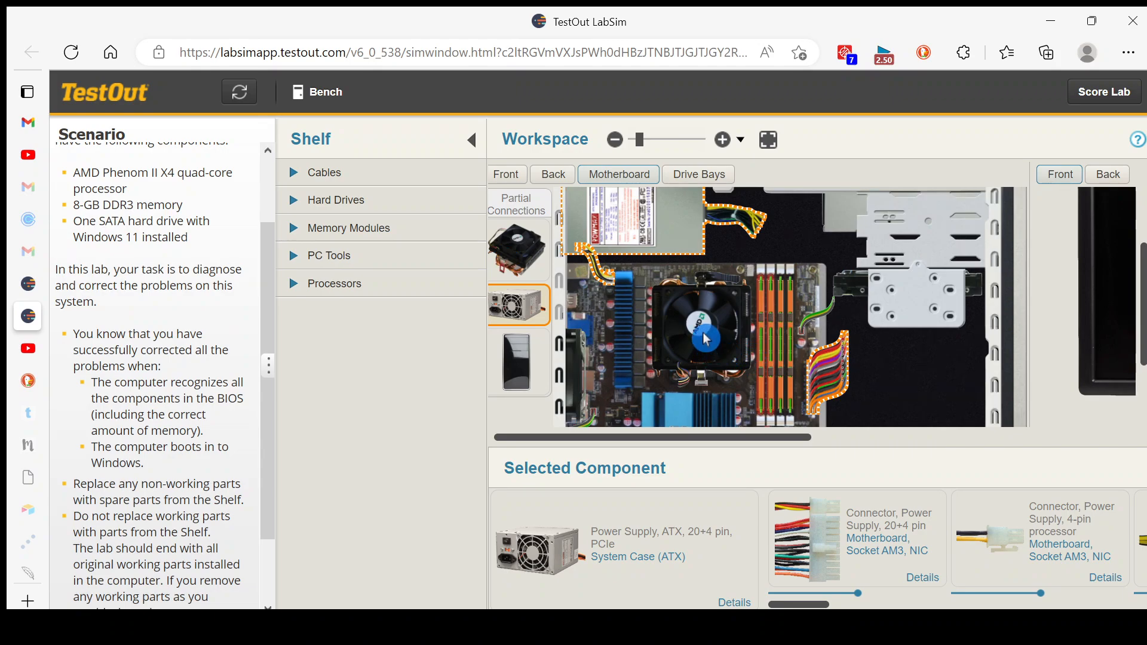
pyautogui.click(705, 338)
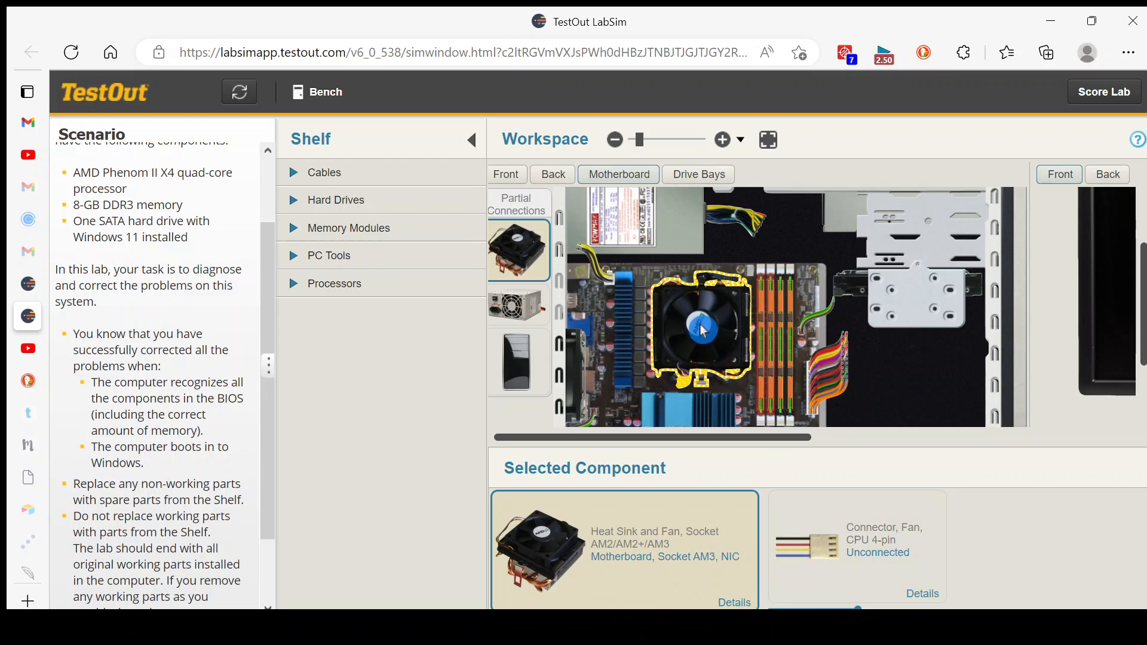
pyautogui.moveTo(715, 358); pyautogui.dragTo(310, 365)
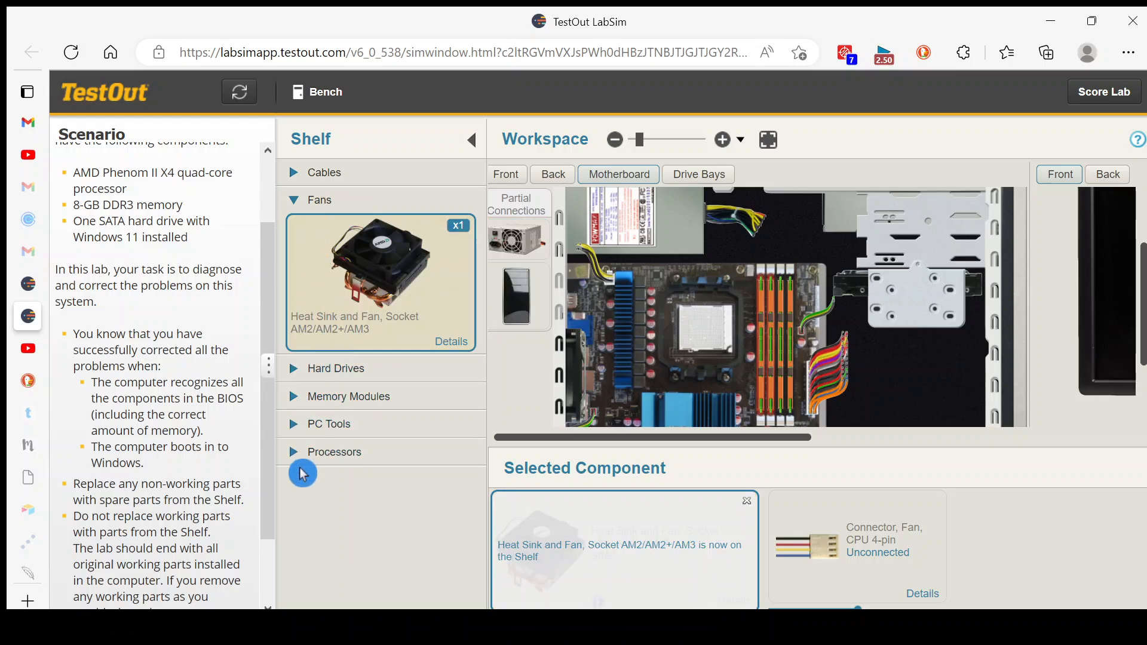
pyautogui.click(292, 453)
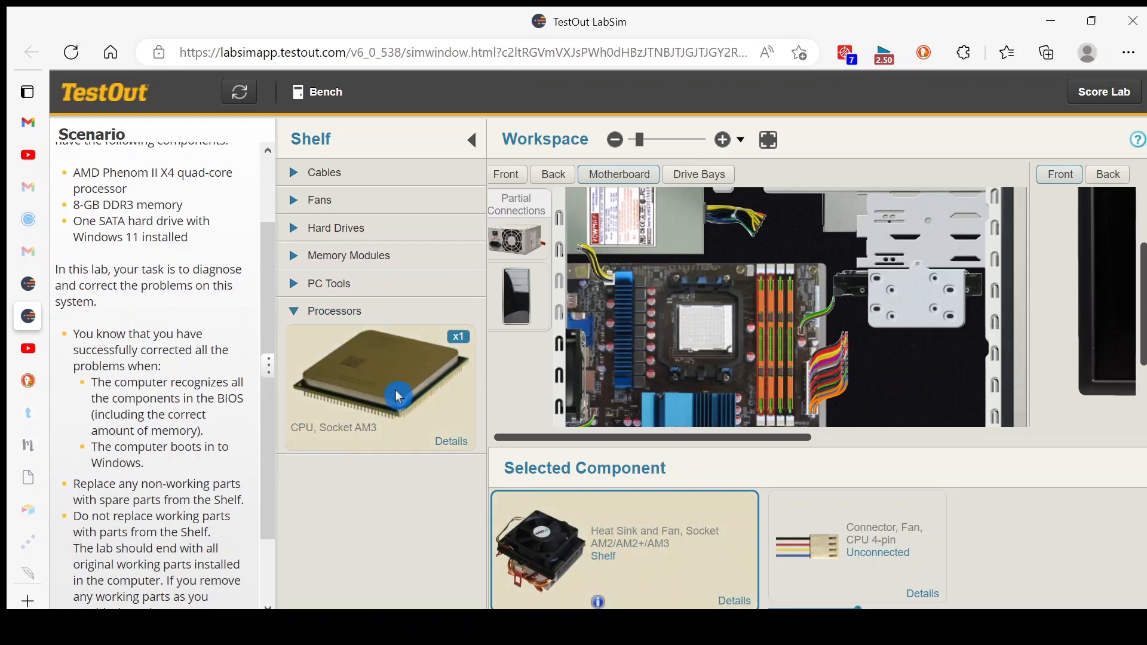
pyautogui.moveTo(389, 379); pyautogui.dragTo(700, 330)
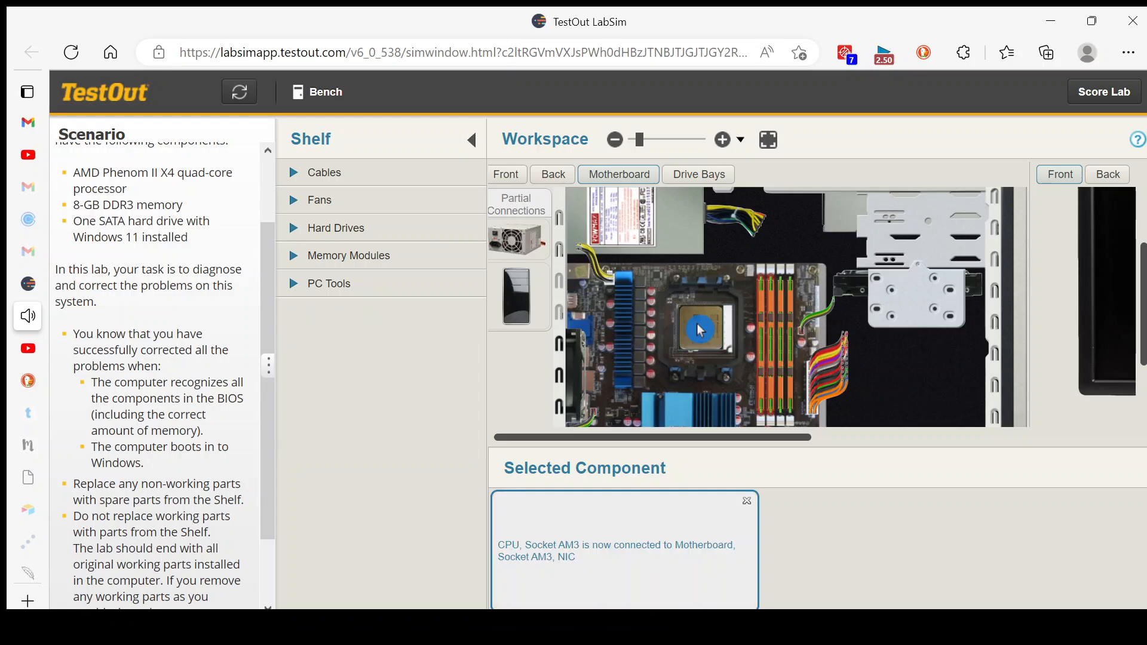
# Mount the heat sink and fan on the CPU and connect its 4-pin CPU fan connector to the motherboard.
pyautogui.click(293, 201)
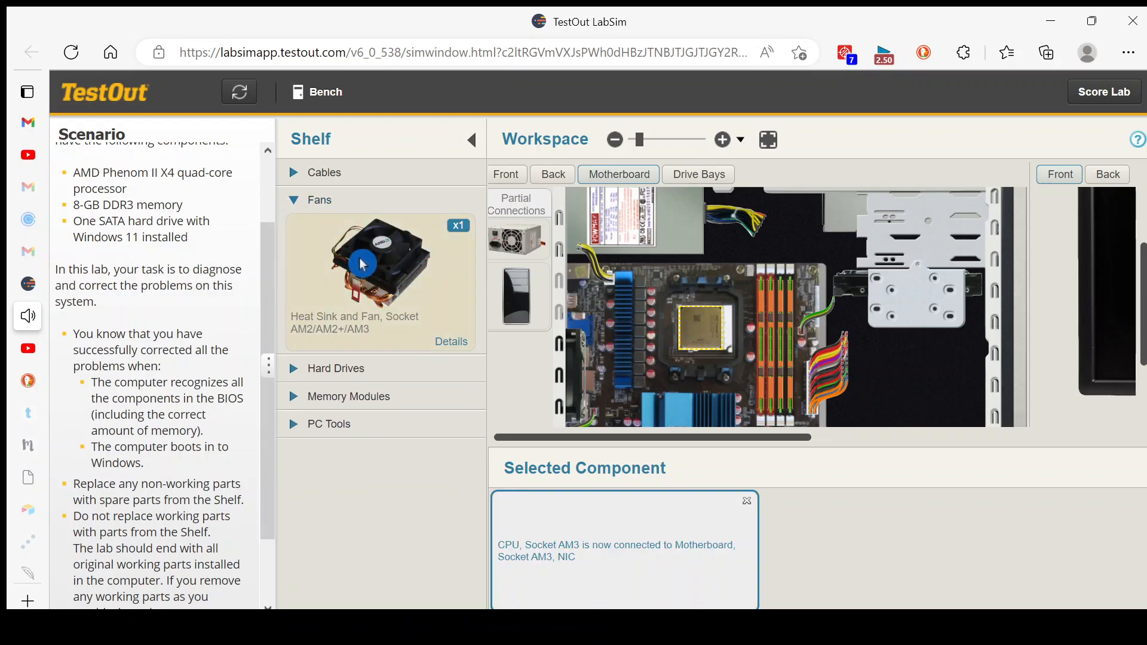
pyautogui.moveTo(365, 265); pyautogui.dragTo(693, 316)
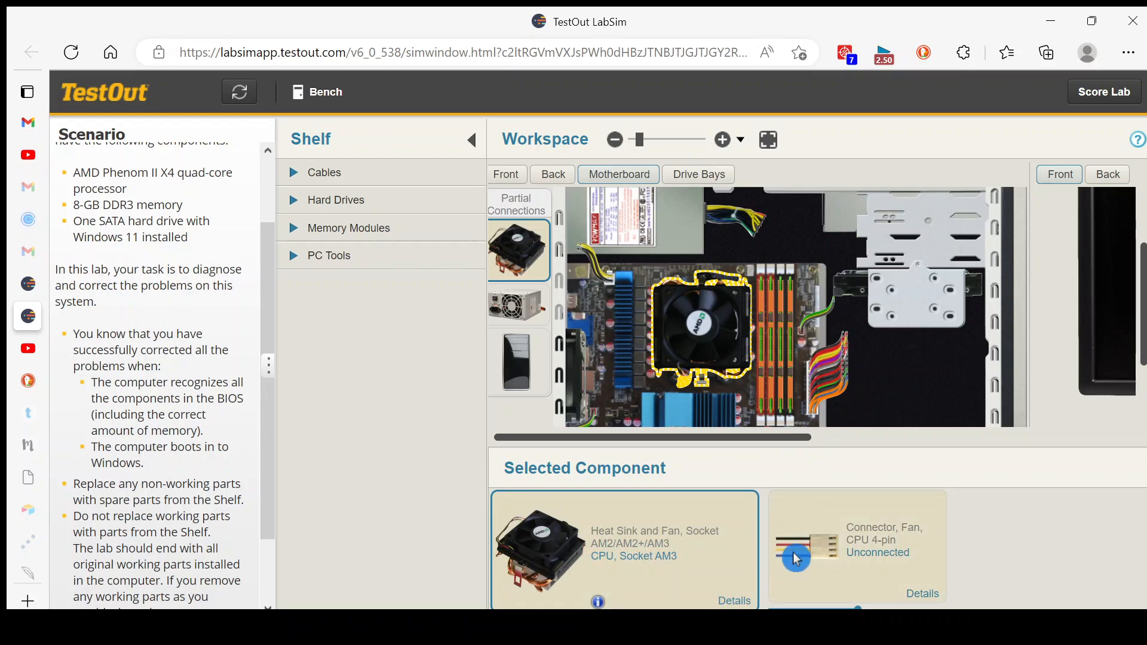
pyautogui.moveTo(790, 558)
pyautogui.mouseDown()
pyautogui.moveTo(775, 424)
pyautogui.moveTo(741, 366)
pyautogui.moveTo(756, 270)
pyautogui.mouseUp()
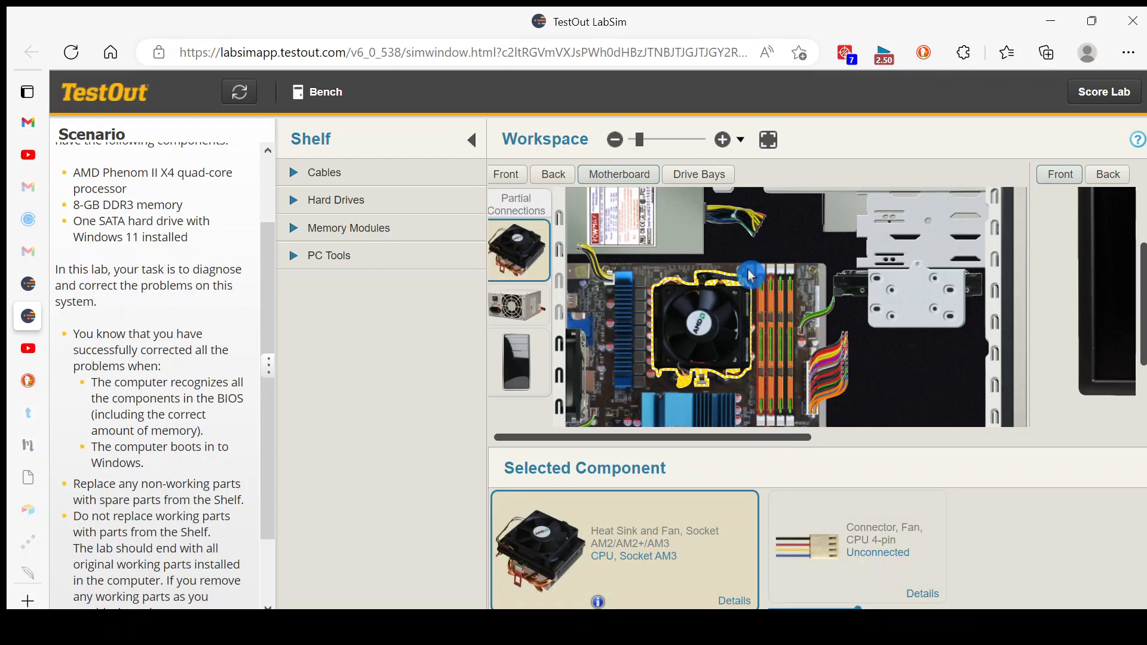
pyautogui.moveTo(824, 546); pyautogui.dragTo(755, 284)
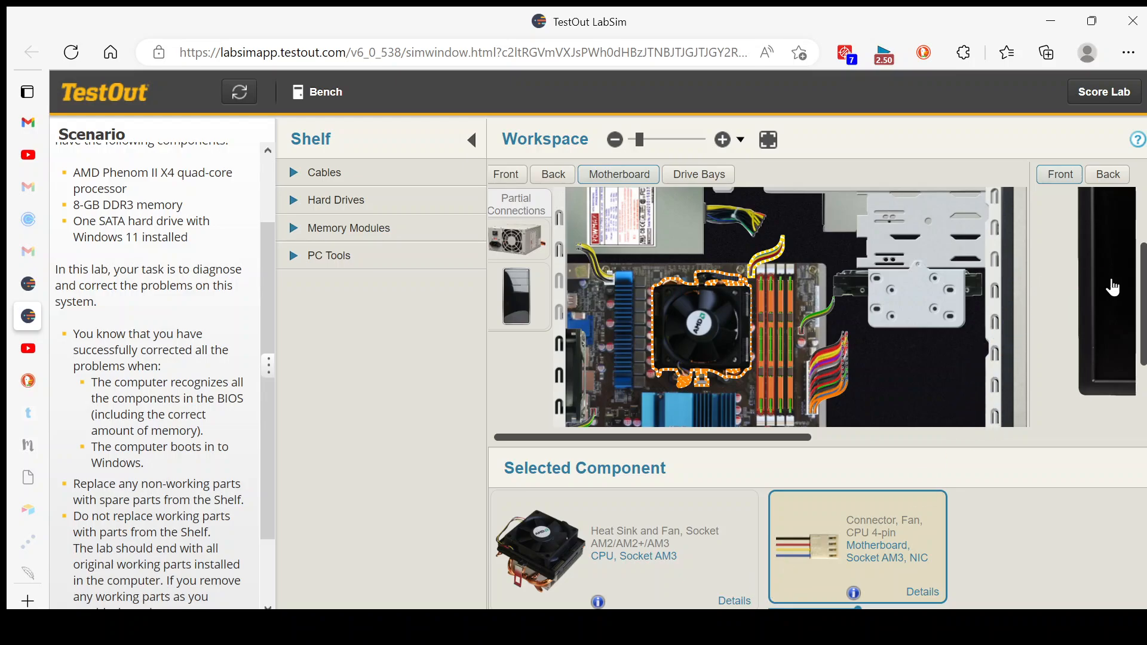
# Examine the lower part of the motherboard and the back of the case, checking the power supply's AC power cable connection.
pyautogui.moveTo(1143, 293); pyautogui.dragTo(1143, 367)
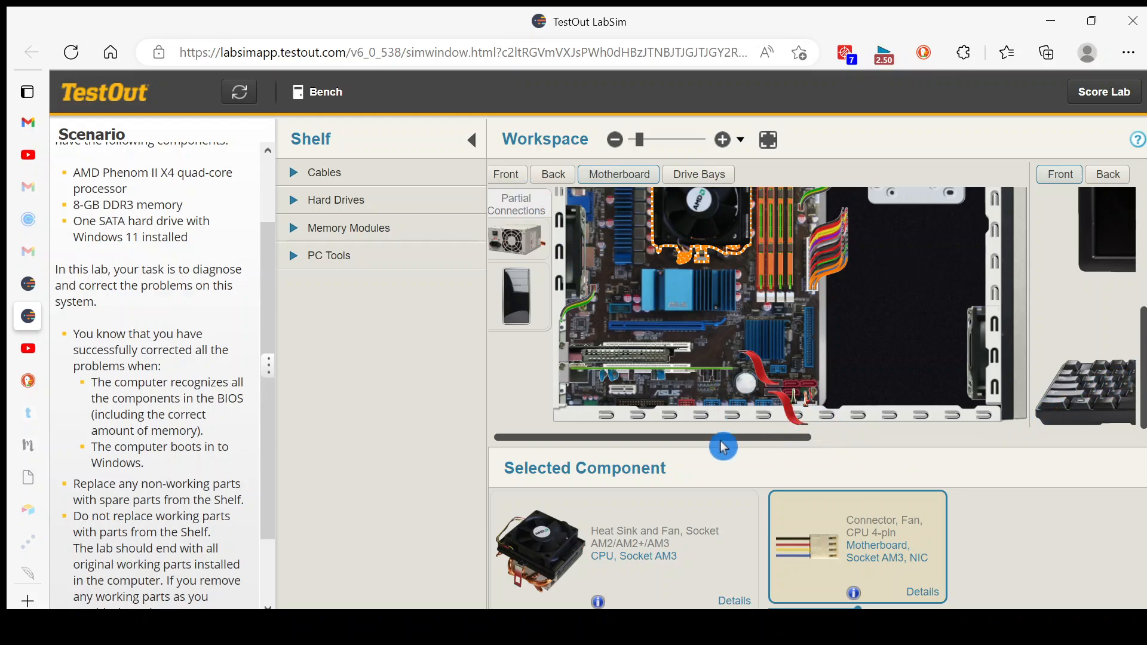
pyautogui.hscroll(-1, 721, 440)
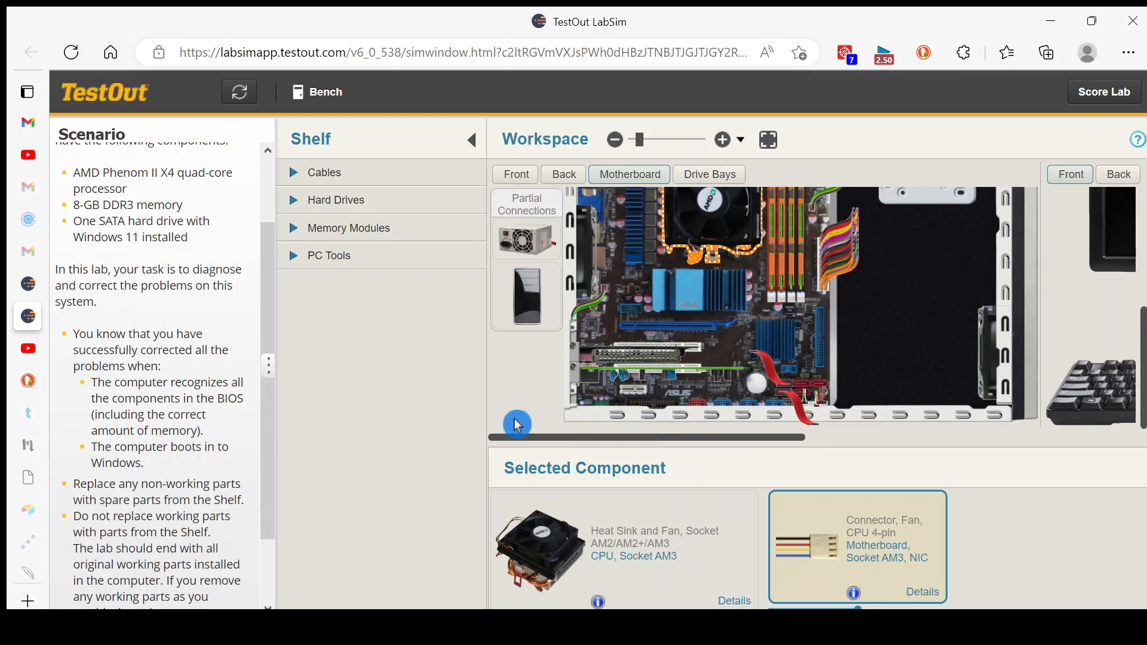
pyautogui.click(565, 175)
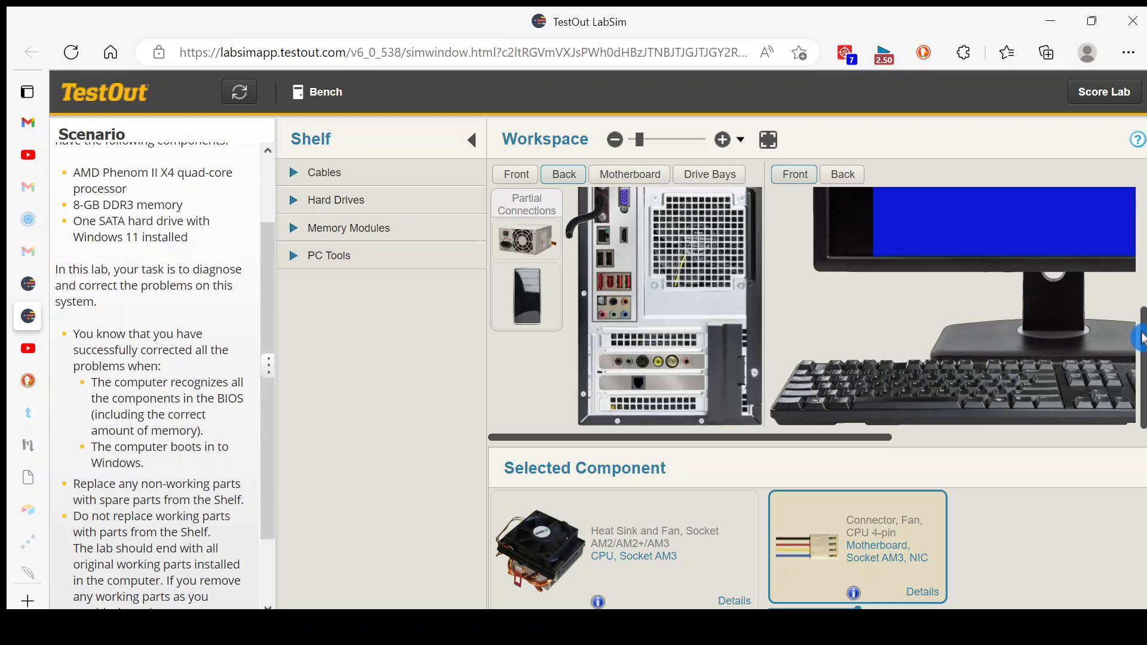
pyautogui.moveTo(1142, 338); pyautogui.dragTo(1135, 248)
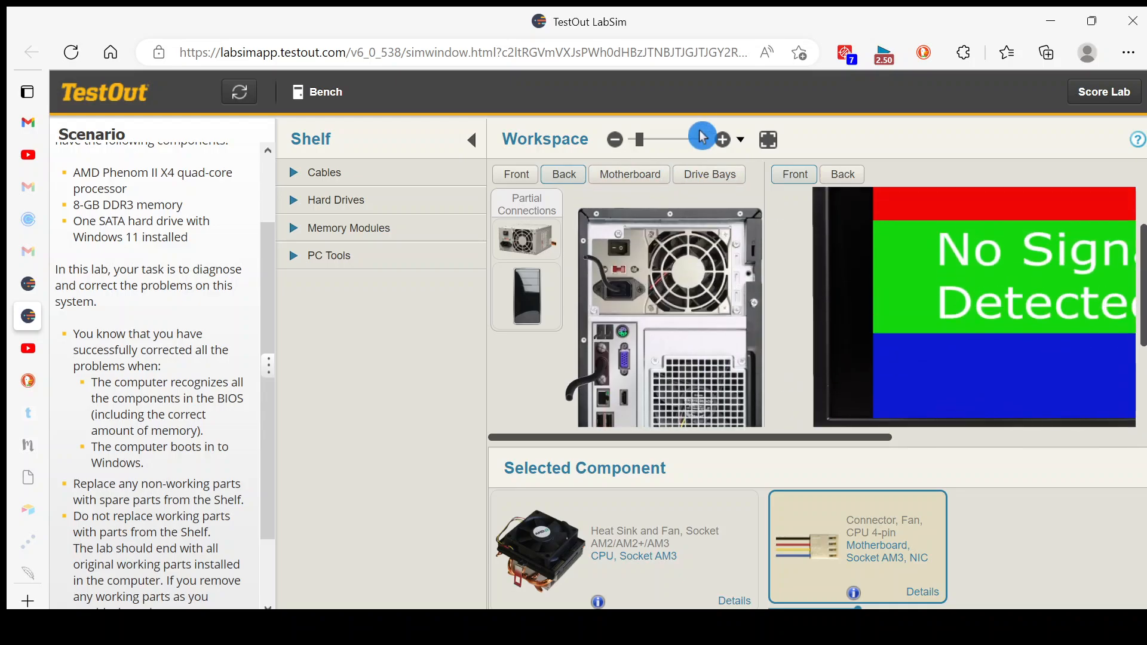
pyautogui.click(723, 140)
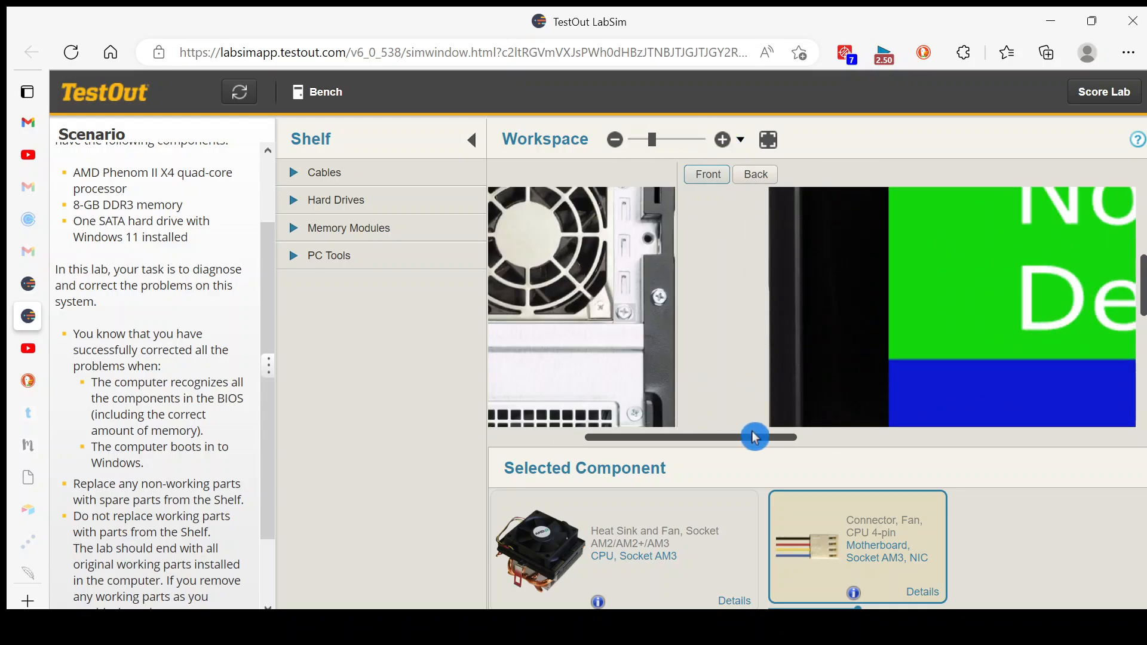
pyautogui.moveTo(757, 441); pyautogui.dragTo(656, 423)
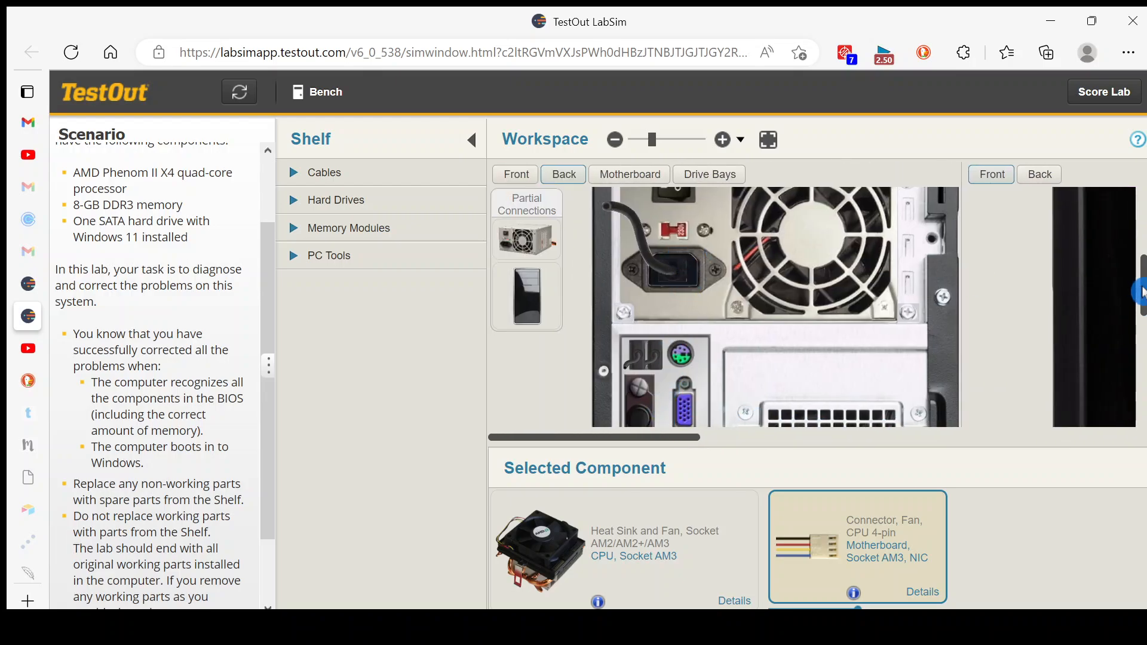
pyautogui.moveTo(1141, 293); pyautogui.dragTo(1138, 258)
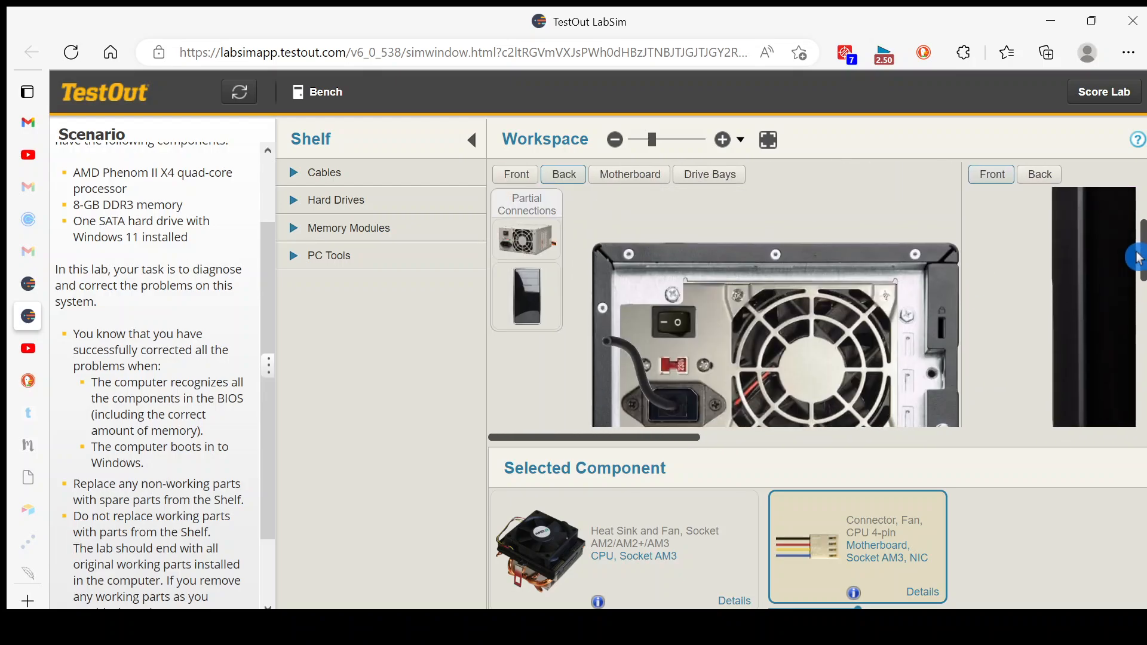
pyautogui.click(657, 395)
pyautogui.click(668, 412)
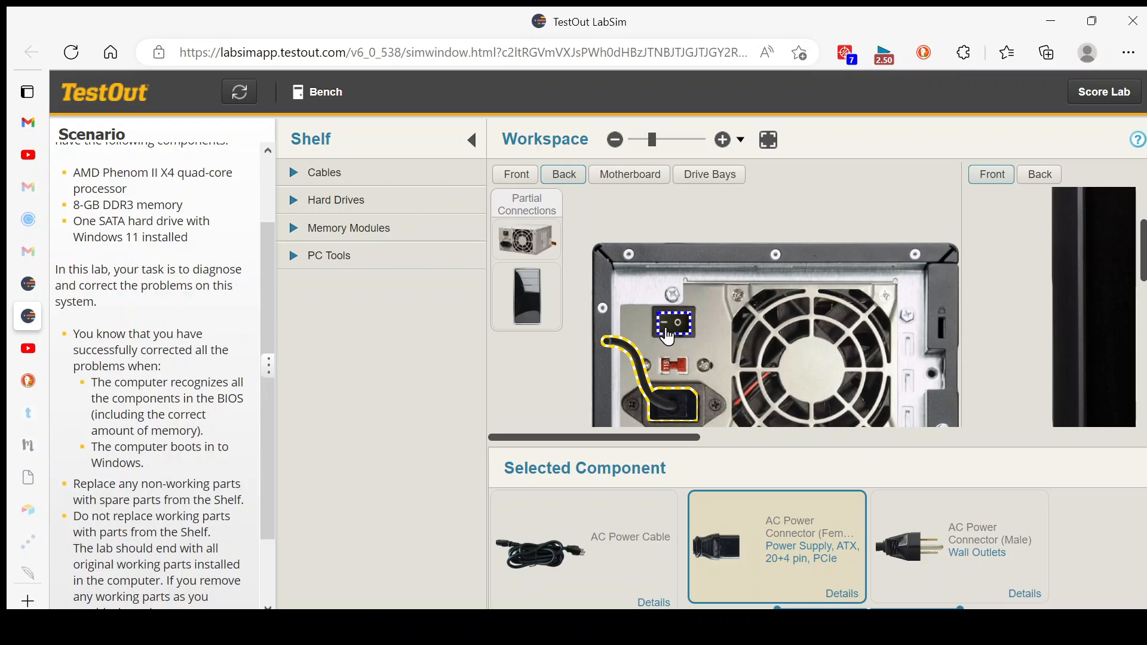
# Power on the computer from the front of the case, then return to the bench.
pyautogui.click(532, 178)
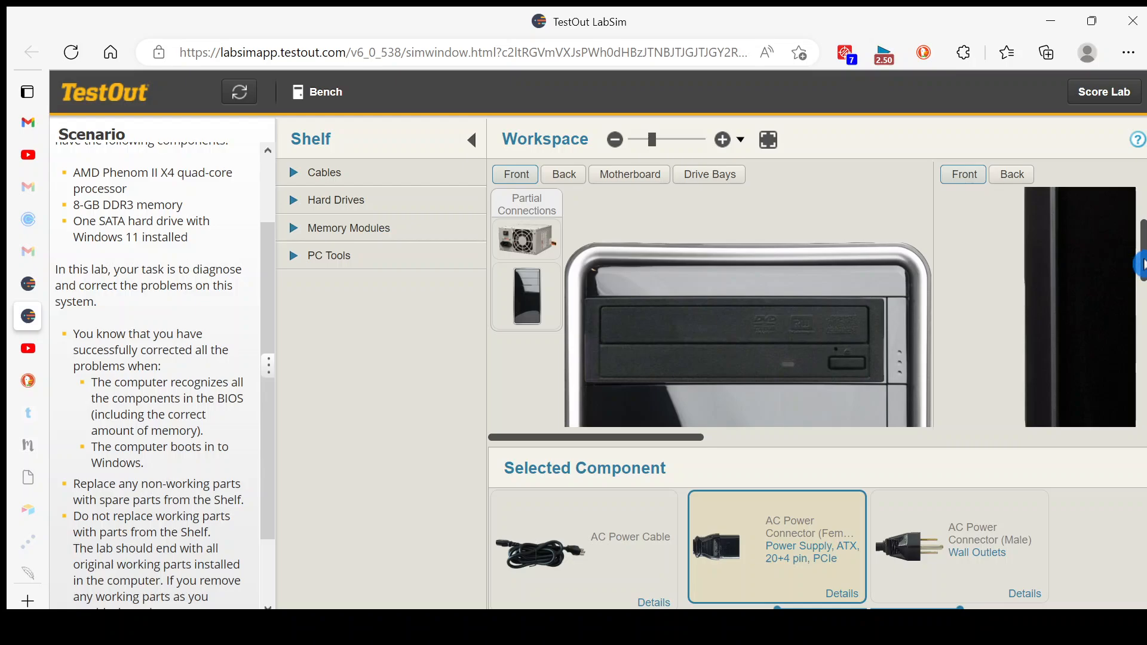
pyautogui.scroll(-5, 747, 311)
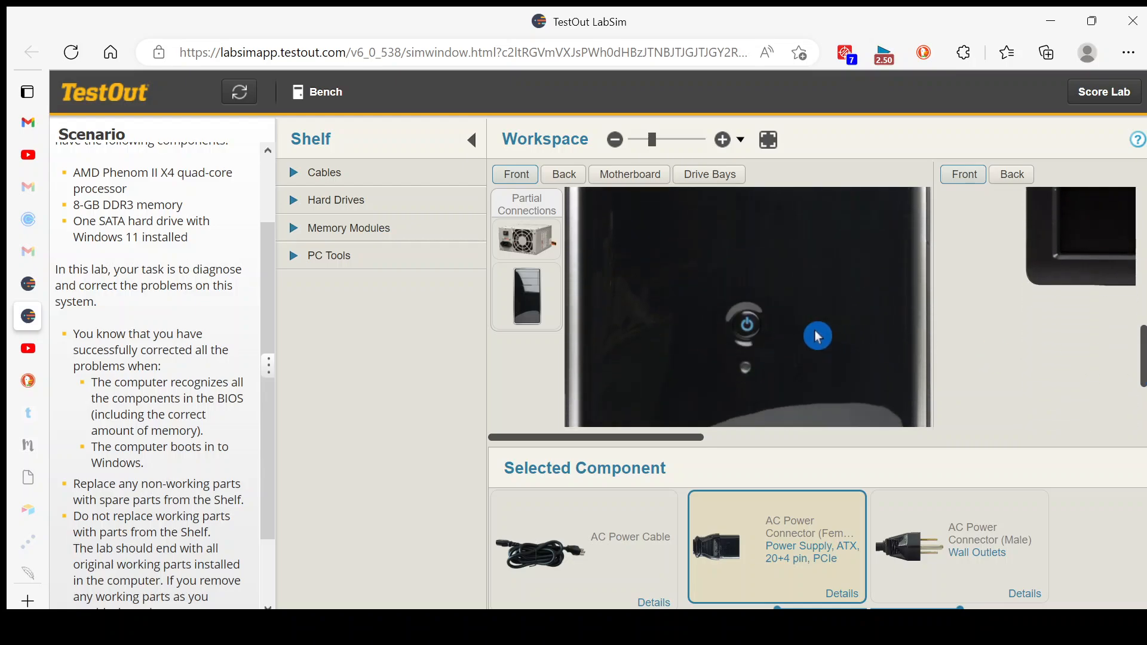
pyautogui.click(746, 327)
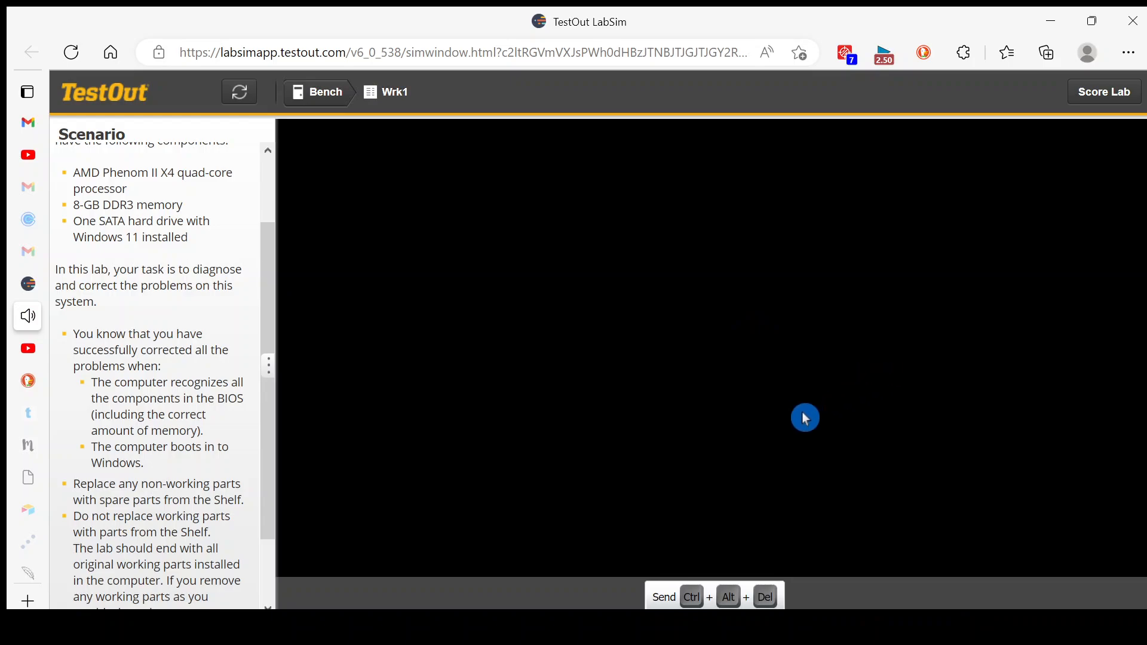
pyautogui.click(314, 91)
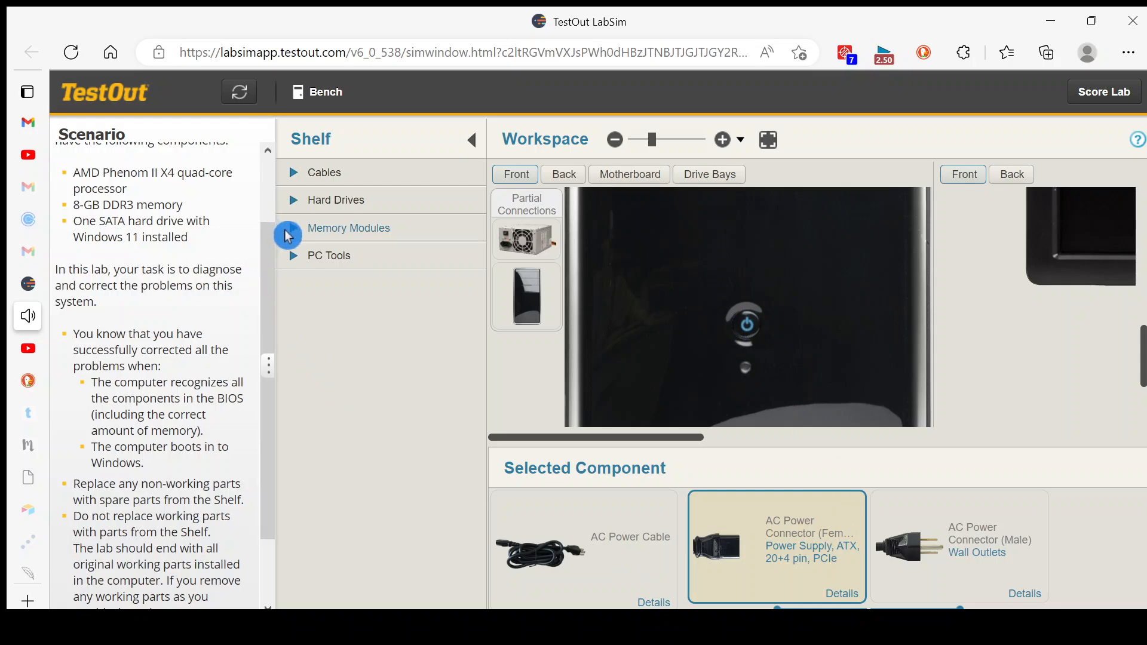
# Place the Memory Tester DDR4/DDR3 on the bench and show the spare memory modules on the Shelf.
pyautogui.click(308, 259)
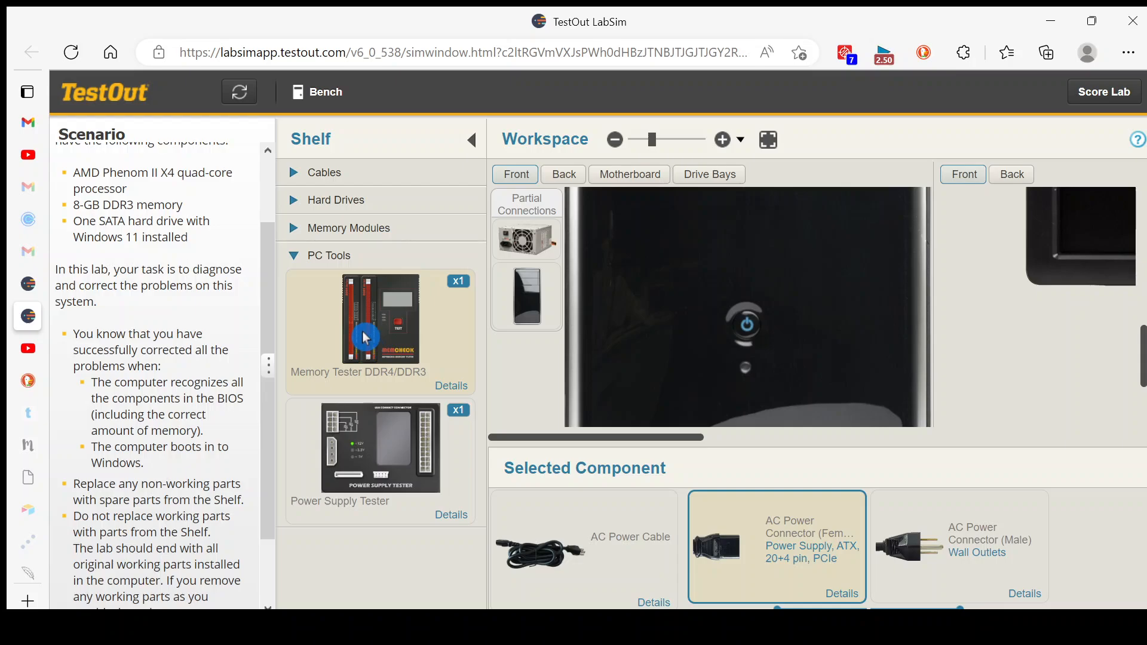
pyautogui.moveTo(365, 338); pyautogui.dragTo(943, 333)
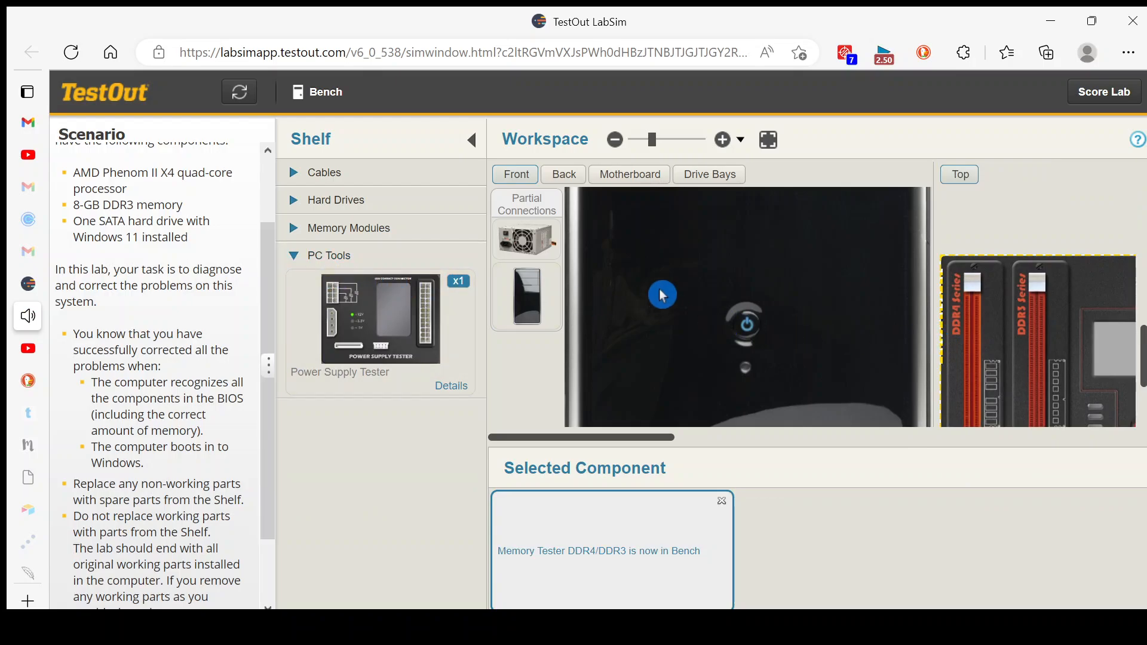
pyautogui.click(293, 233)
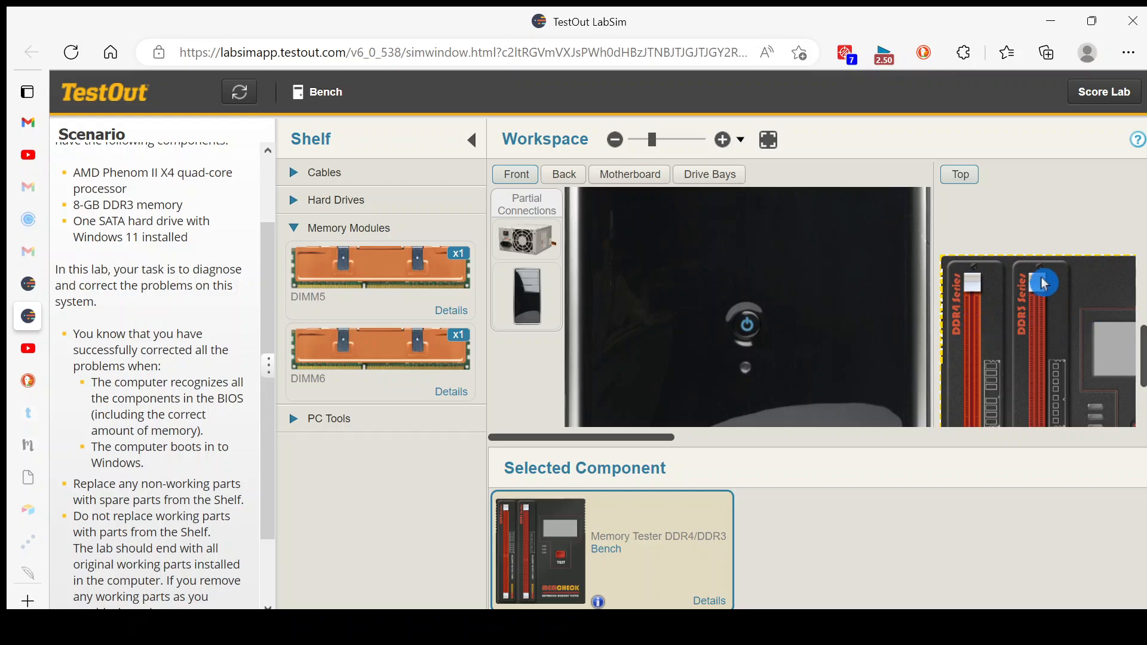
# Open the details of the Socket AM3 motherboard installed in the system case.
pyautogui.click(641, 178)
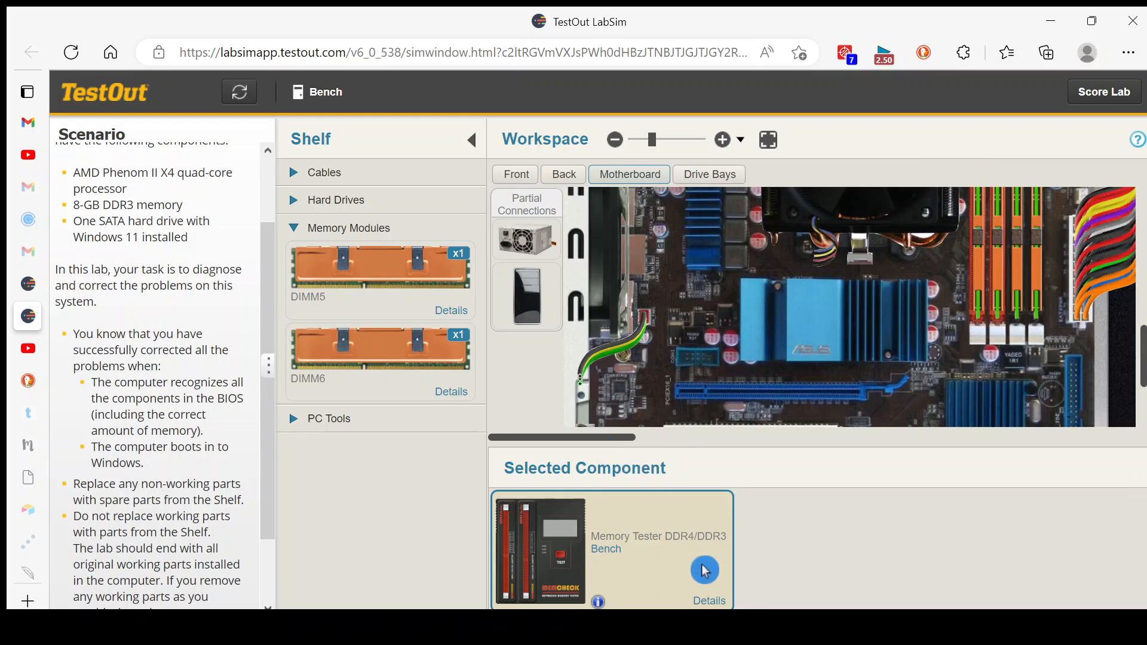
pyautogui.click(707, 309)
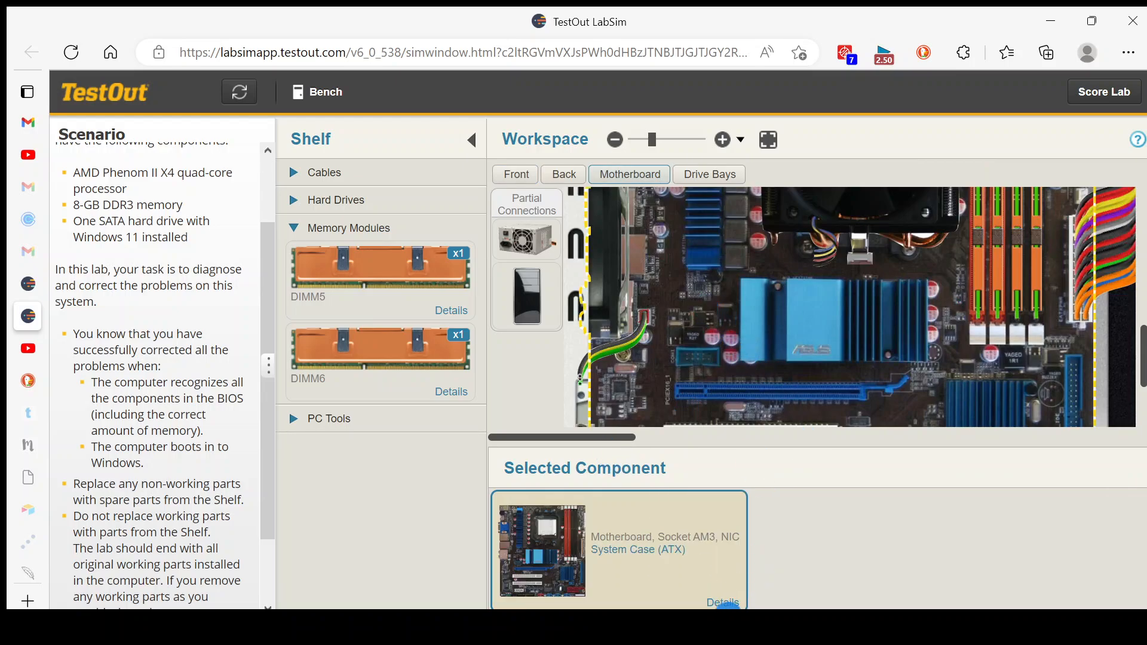
pyautogui.click(728, 604)
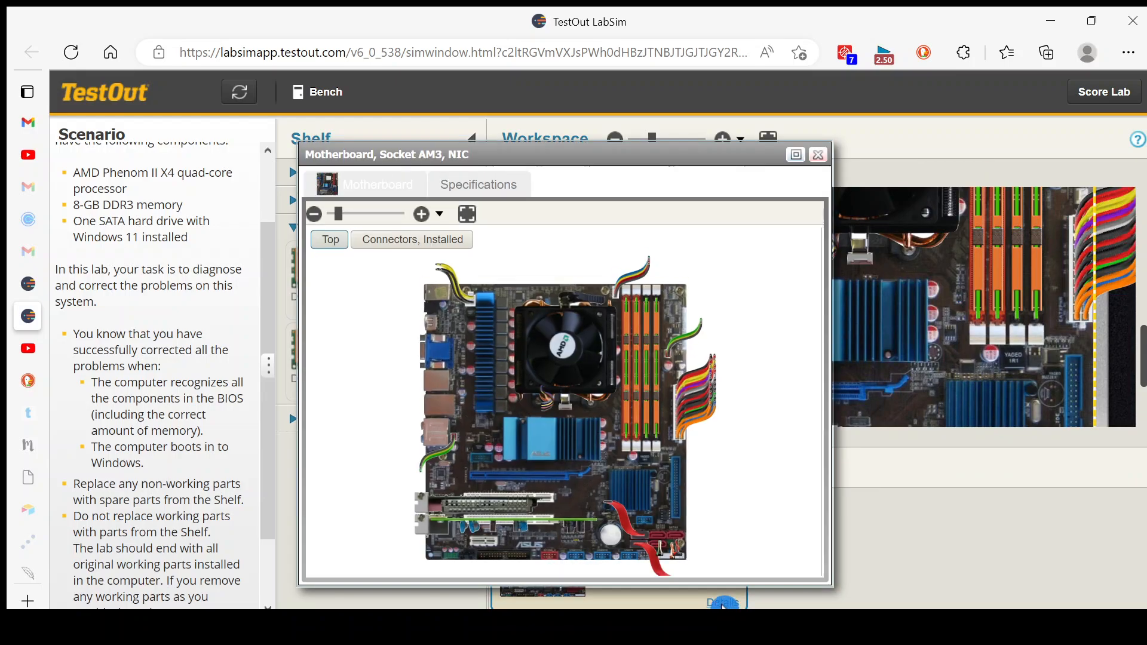
# Review the motherboard's specifications for its component overview and DIMM slot order, and close the details.
pyautogui.click(478, 183)
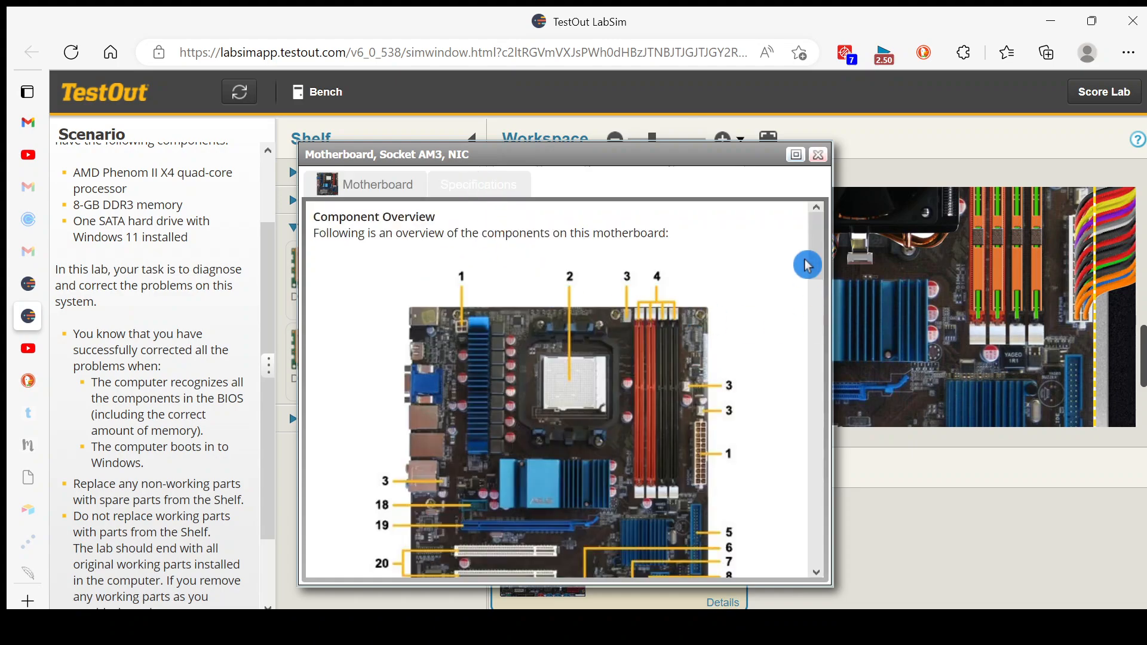
pyautogui.moveTo(819, 253); pyautogui.dragTo(819, 323)
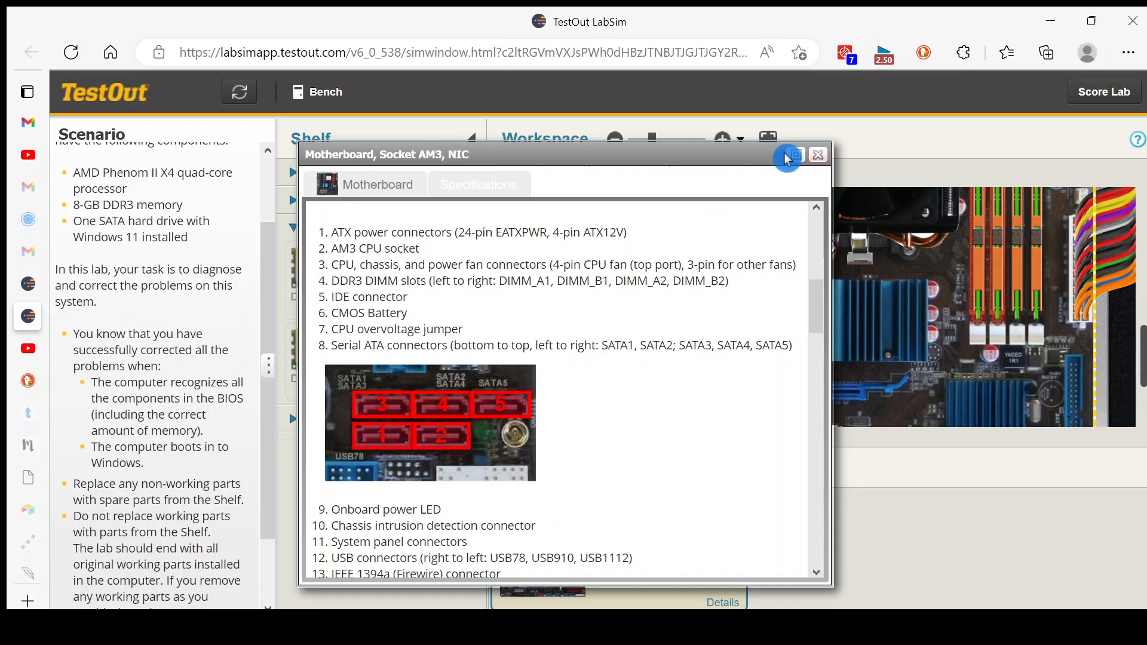
pyautogui.click(819, 155)
# Move DIMM1 from the motherboard to the memory tester's DDR3 slot, run the test, and put the module on the Shelf.
pyautogui.moveTo(599, 437); pyautogui.dragTo(708, 439)
pyautogui.click(619, 146)
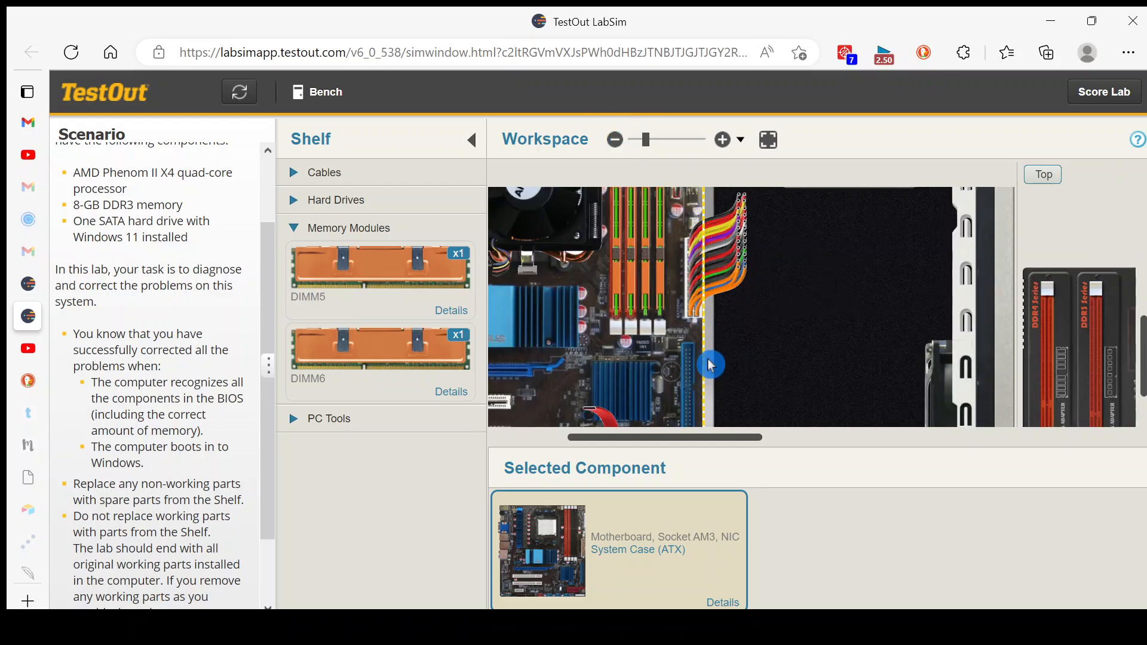
pyautogui.moveTo(711, 442); pyautogui.dragTo(719, 441)
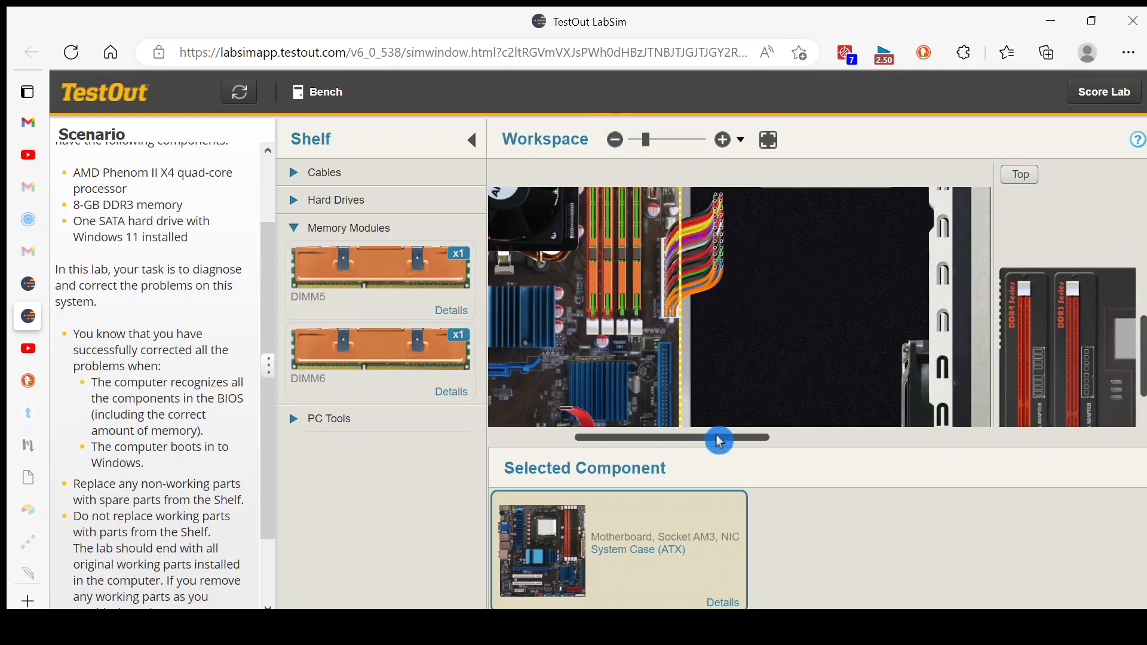
pyautogui.moveTo(596, 290); pyautogui.dragTo(1074, 378)
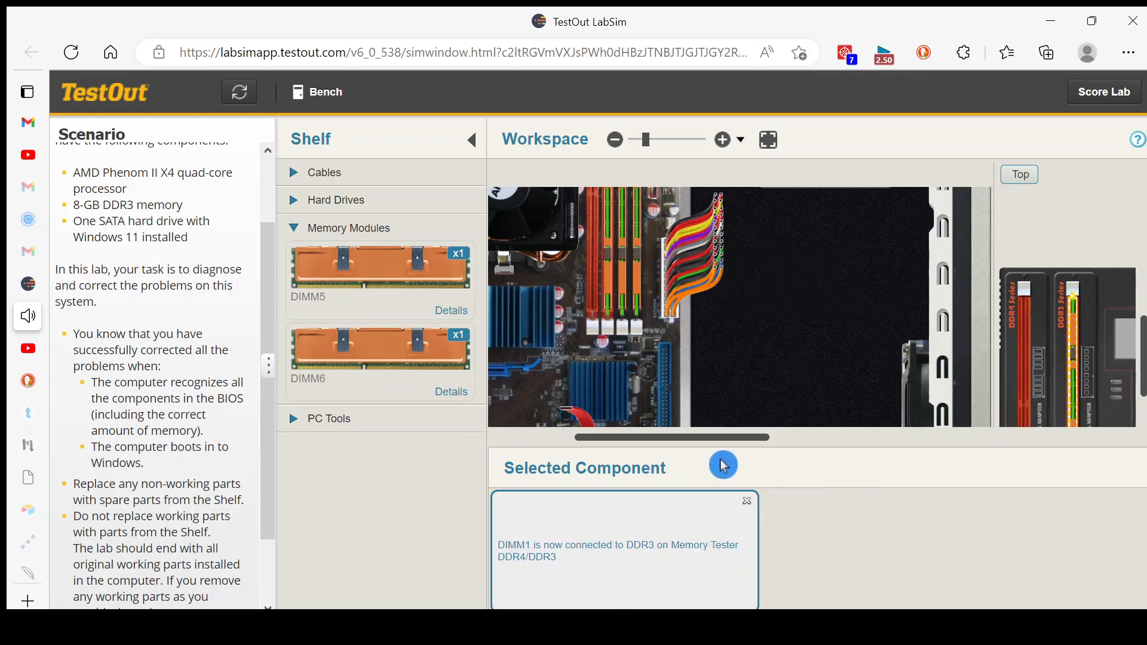
pyautogui.moveTo(749, 445); pyautogui.dragTo(768, 442)
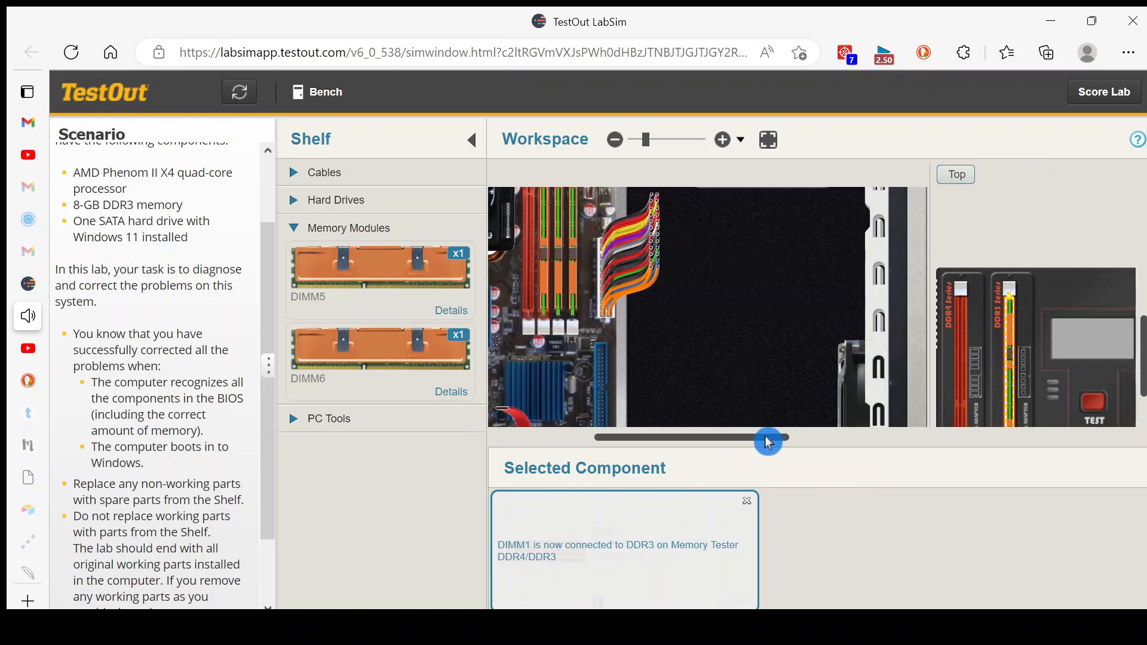
pyautogui.click(1101, 412)
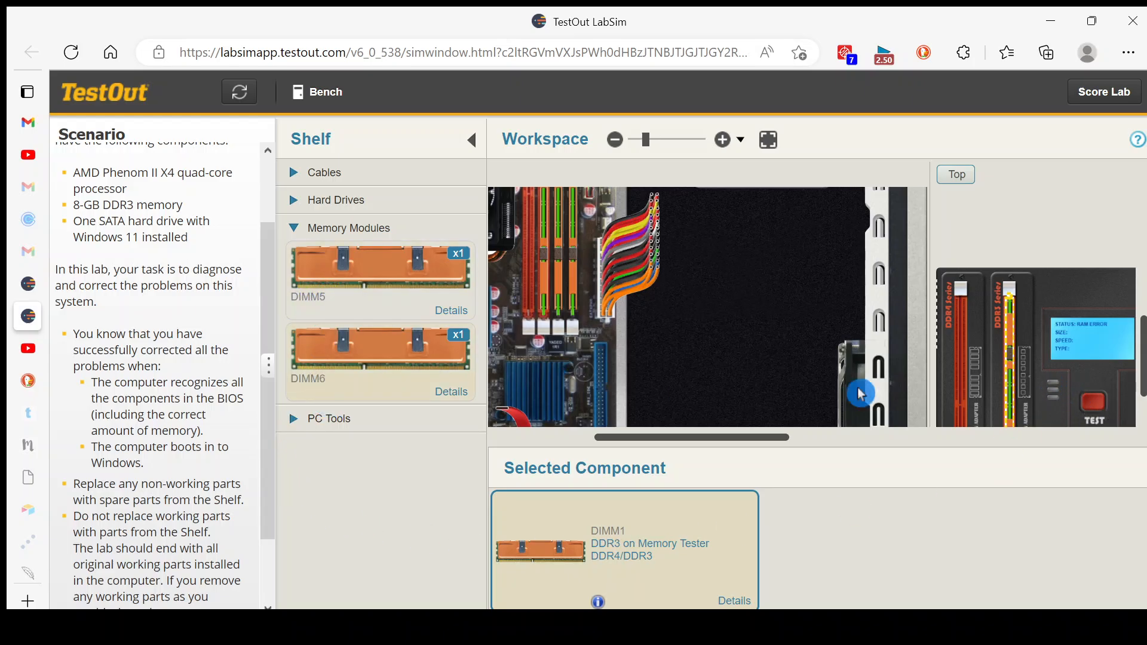
pyautogui.moveTo(1015, 345); pyautogui.dragTo(309, 464)
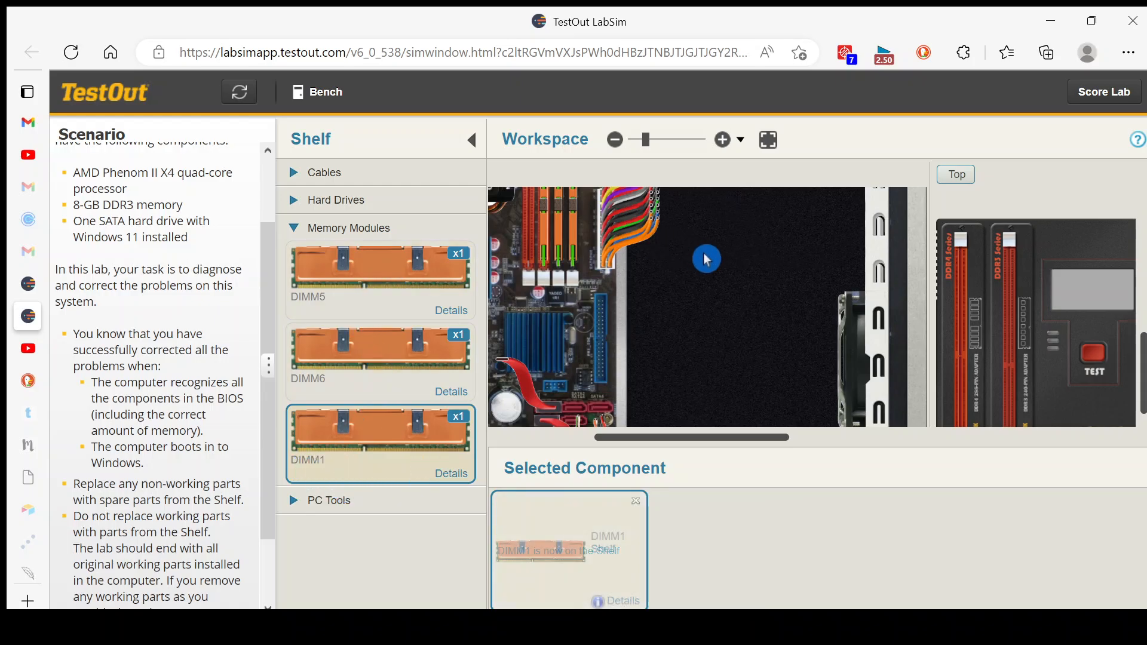
# Test DIMM2, DIMM3 and DIMM4 in turn in the memory tester's DDR3 slot, returning DIMM2 and DIMM3 to their motherboard slots.
pyautogui.moveTo(544, 230); pyautogui.dragTo(1016, 325)
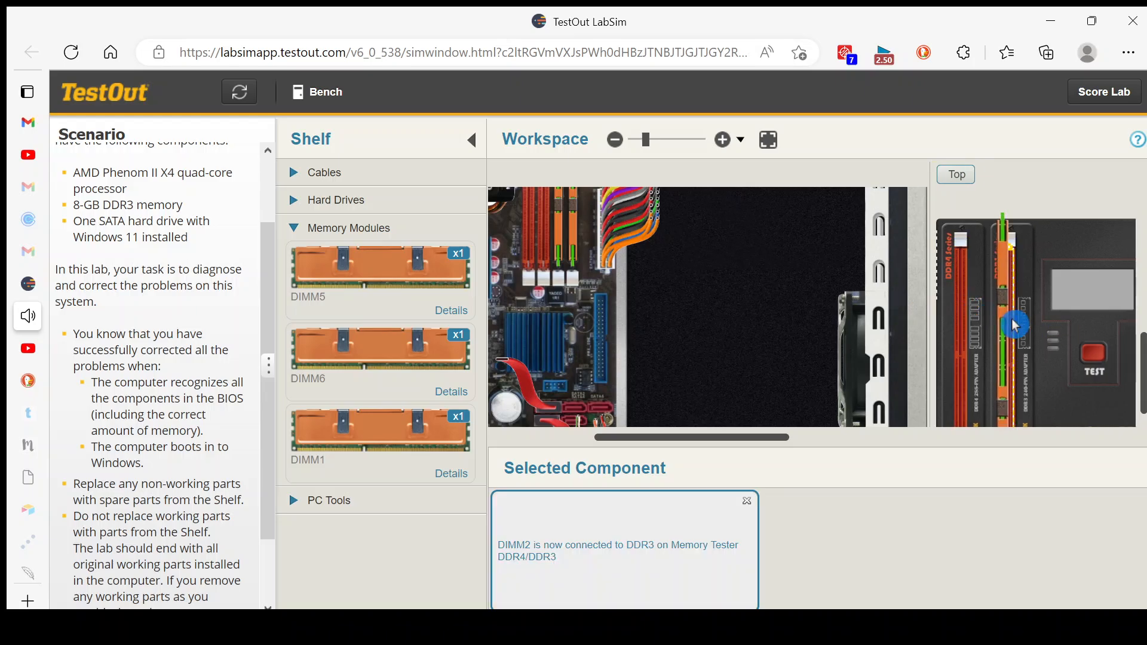
pyautogui.click(1093, 355)
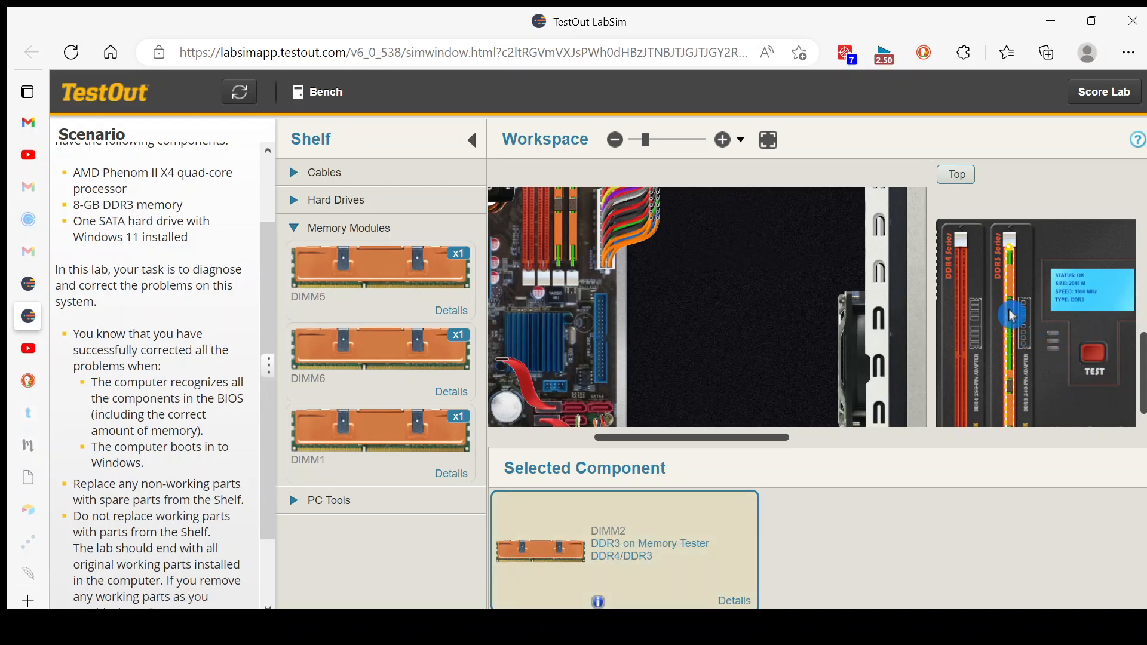
pyautogui.moveTo(1012, 315); pyautogui.dragTo(1032, 346)
pyautogui.click(1115, 357)
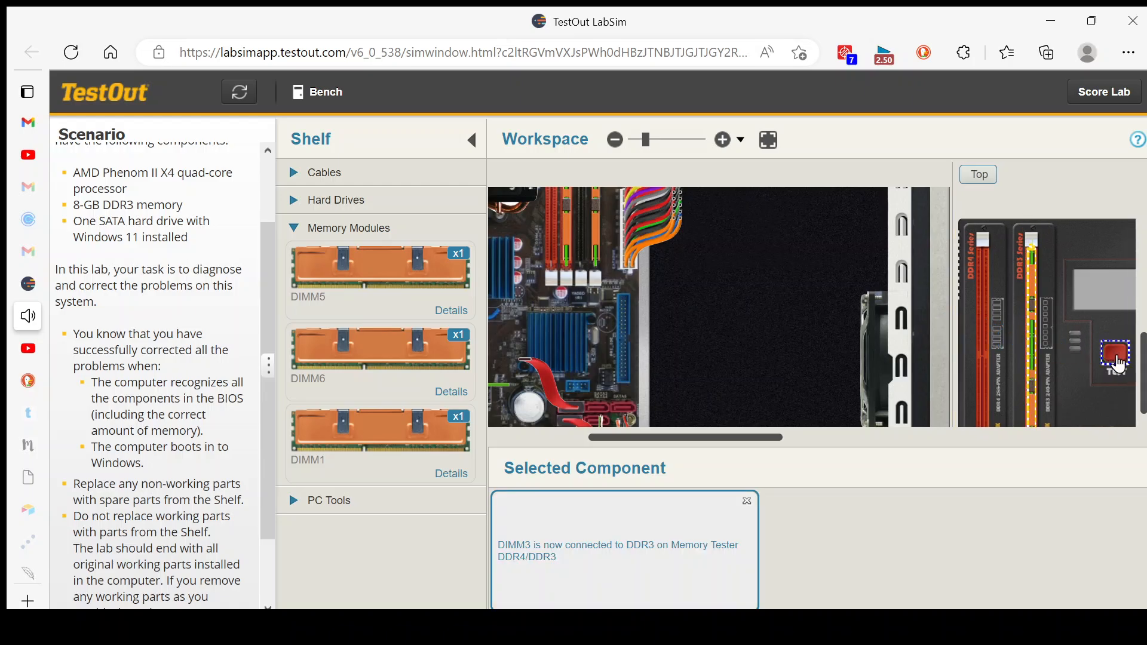
pyautogui.click(1091, 371)
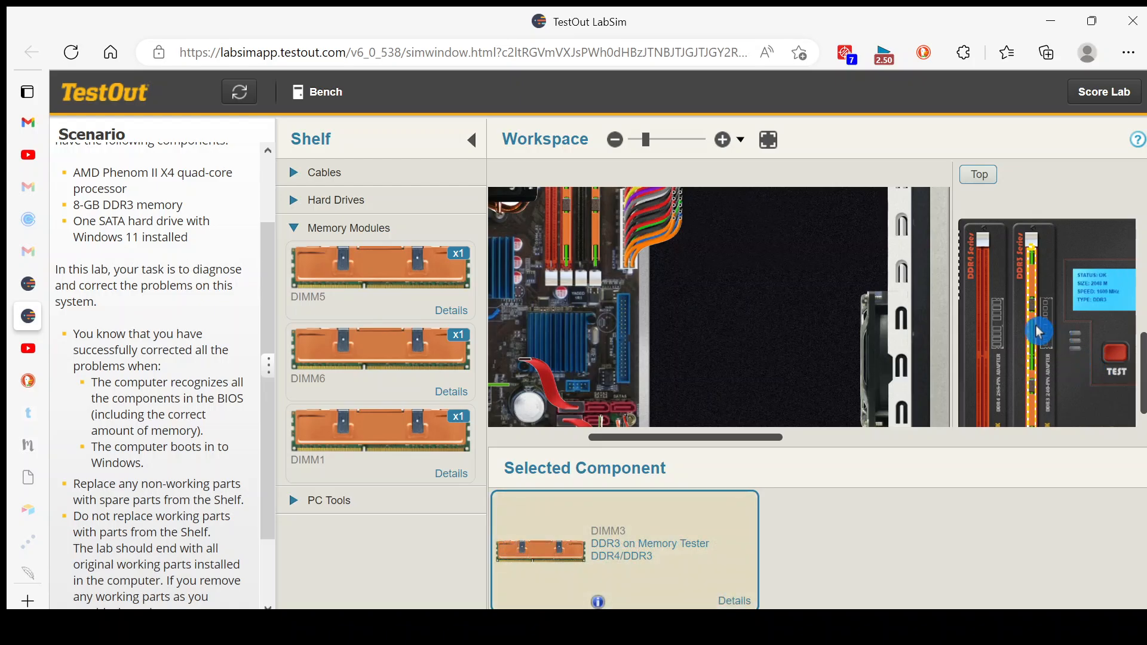
pyautogui.moveTo(1038, 329)
pyautogui.mouseDown()
pyautogui.moveTo(792, 320)
pyautogui.moveTo(587, 267)
pyautogui.moveTo(595, 246)
pyautogui.moveTo(1037, 350)
pyautogui.mouseUp()
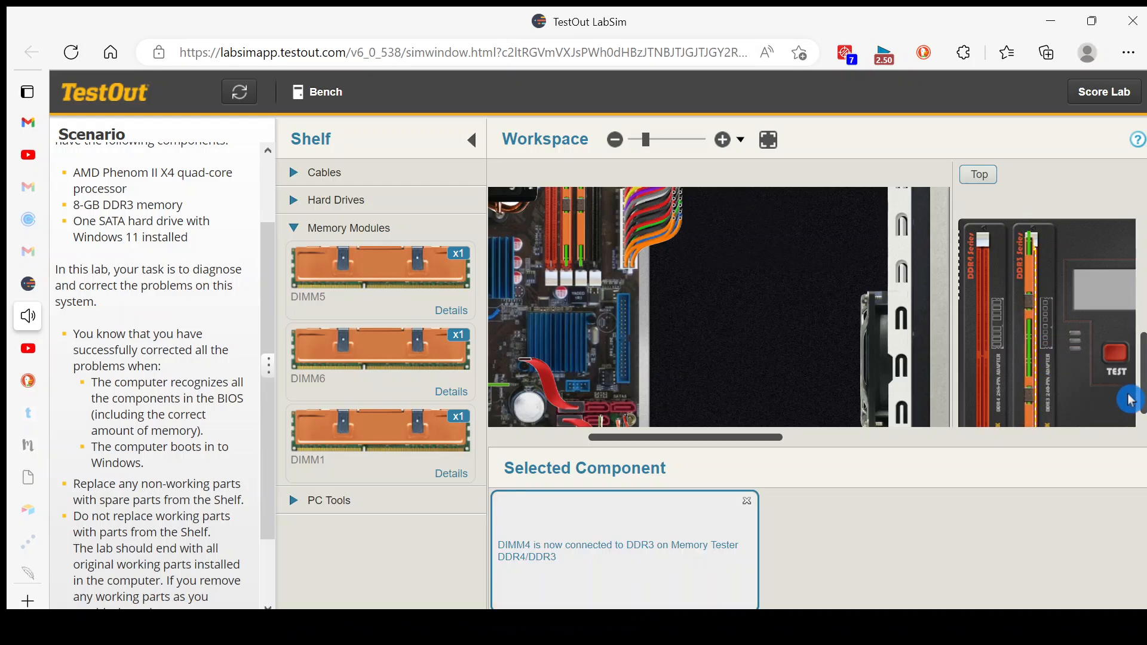
pyautogui.click(1117, 355)
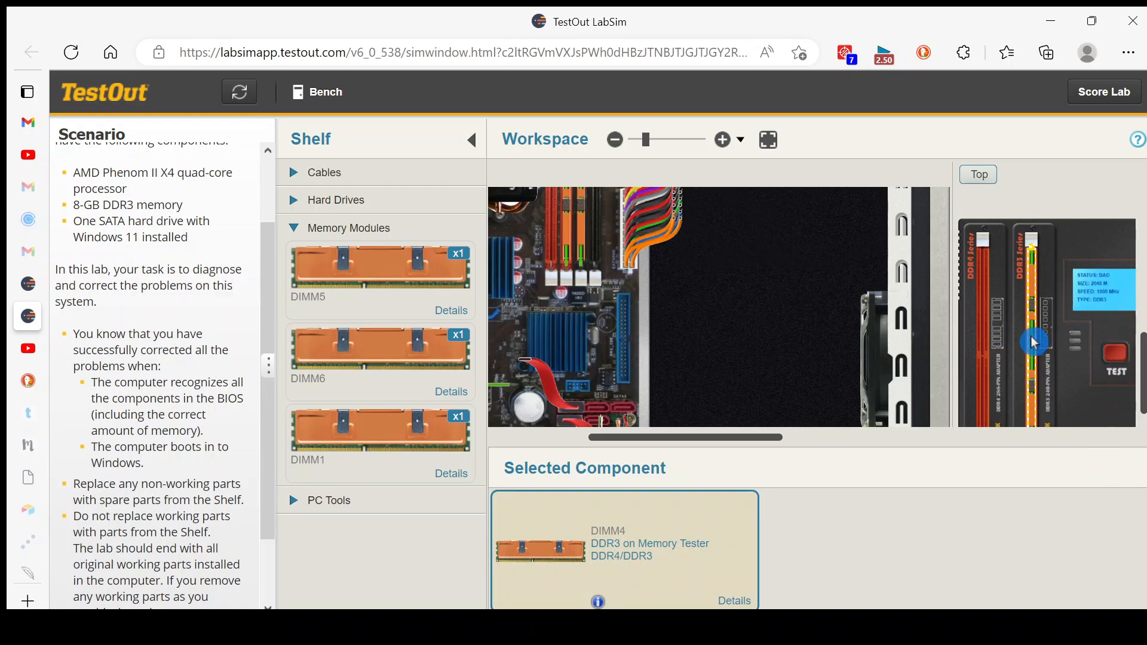
# Move DIMM4 to the Shelf and install the spare modules in the motherboard, DIMM5 in slot DIMM_A1 and DIMM6 in slot DIMM_B2.
pyautogui.moveTo(1034, 342); pyautogui.dragTo(343, 551)
pyautogui.moveTo(390, 268); pyautogui.dragTo(582, 254)
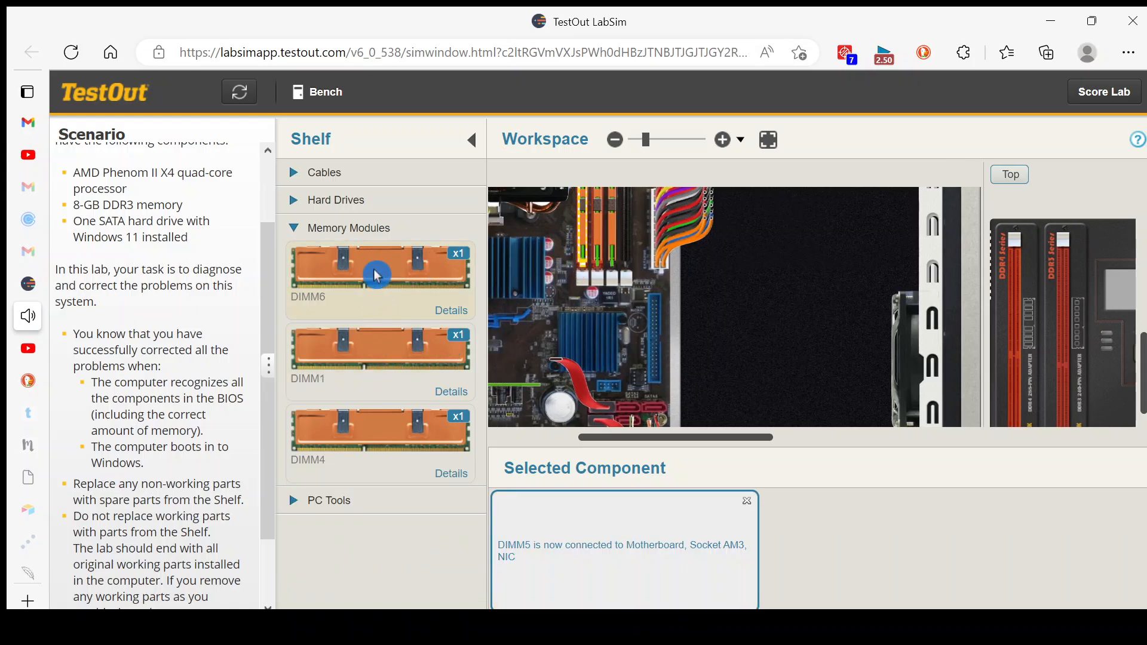
pyautogui.moveTo(377, 263); pyautogui.dragTo(626, 254)
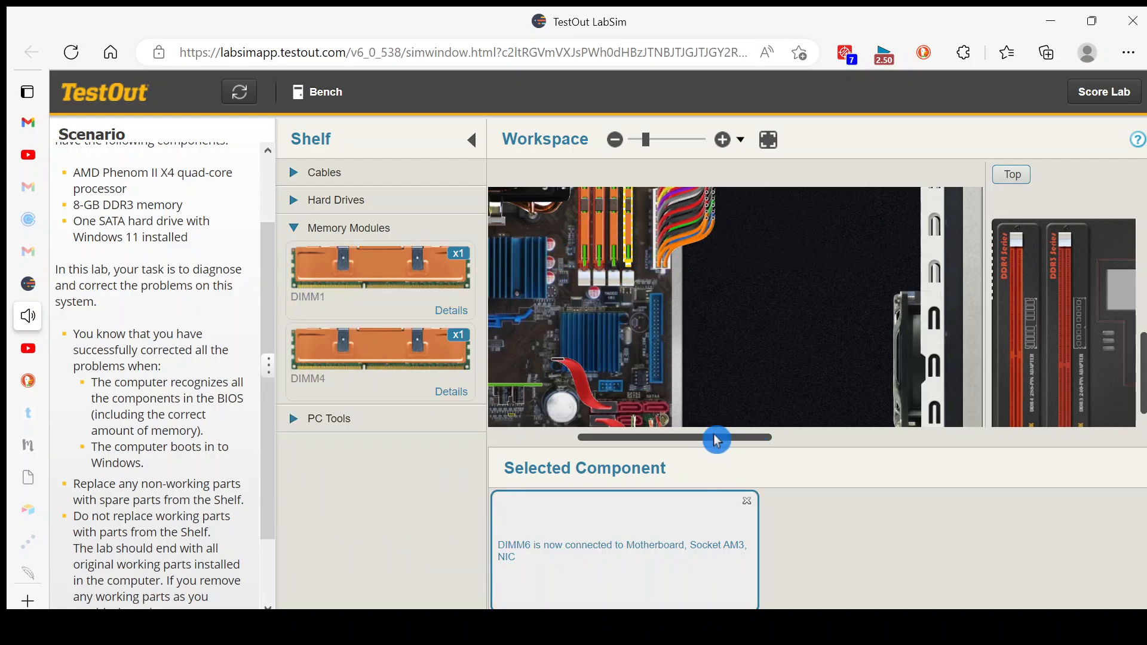
# Power on the computer from the front of the system case and boot it into Windows.
pyautogui.moveTo(717, 437); pyautogui.dragTo(620, 436)
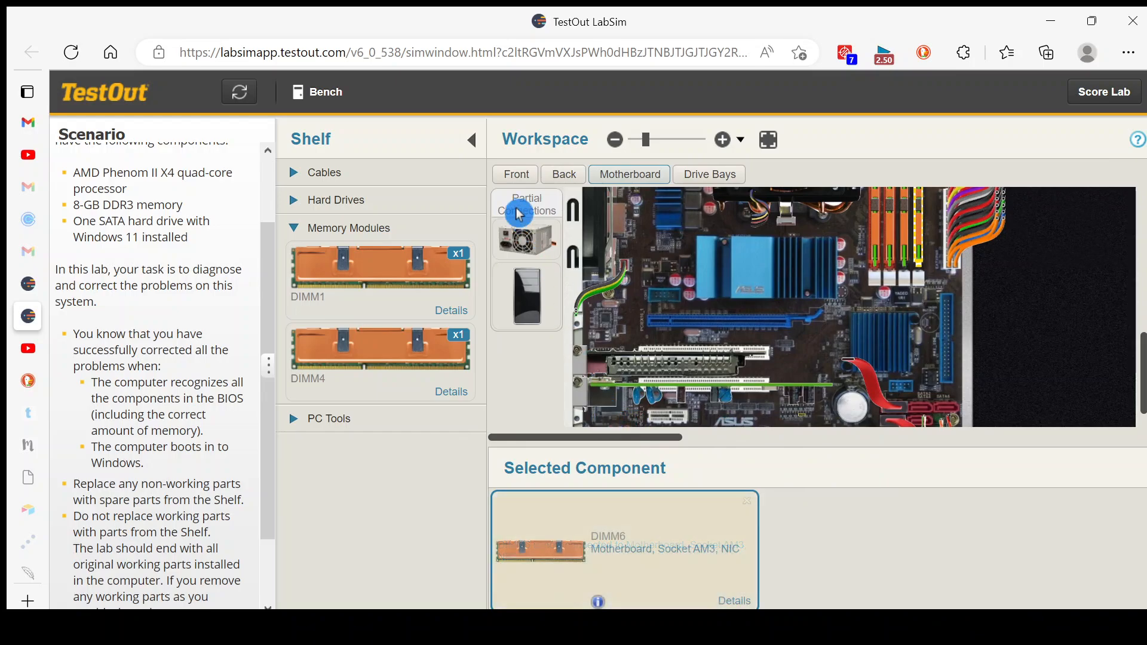
pyautogui.click(524, 178)
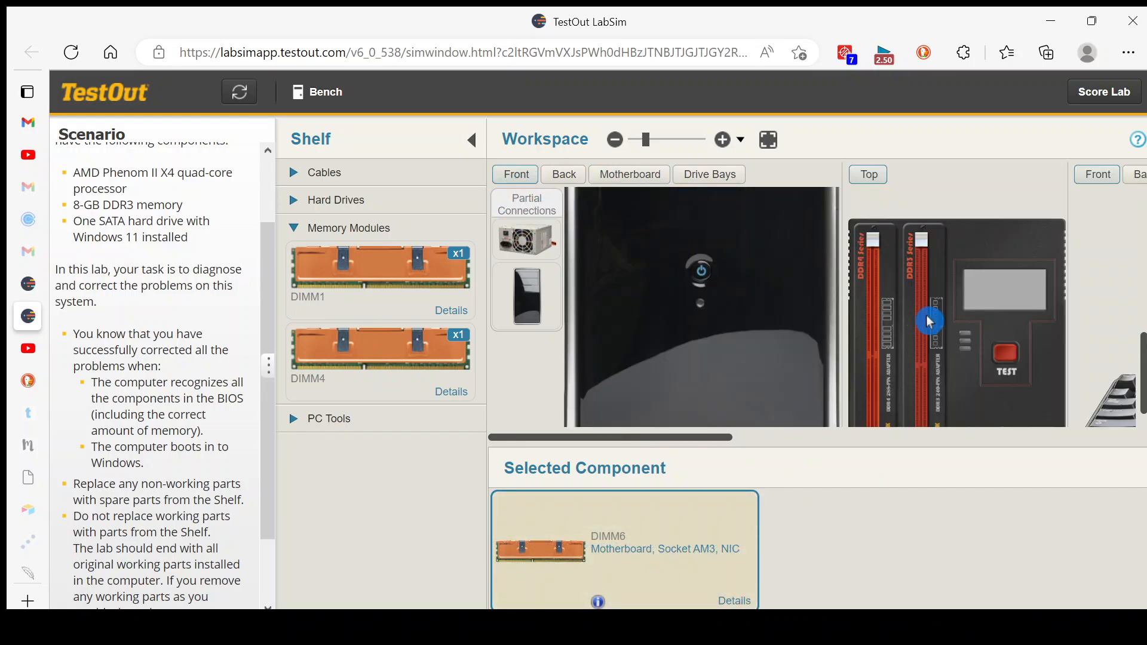
pyautogui.click(702, 272)
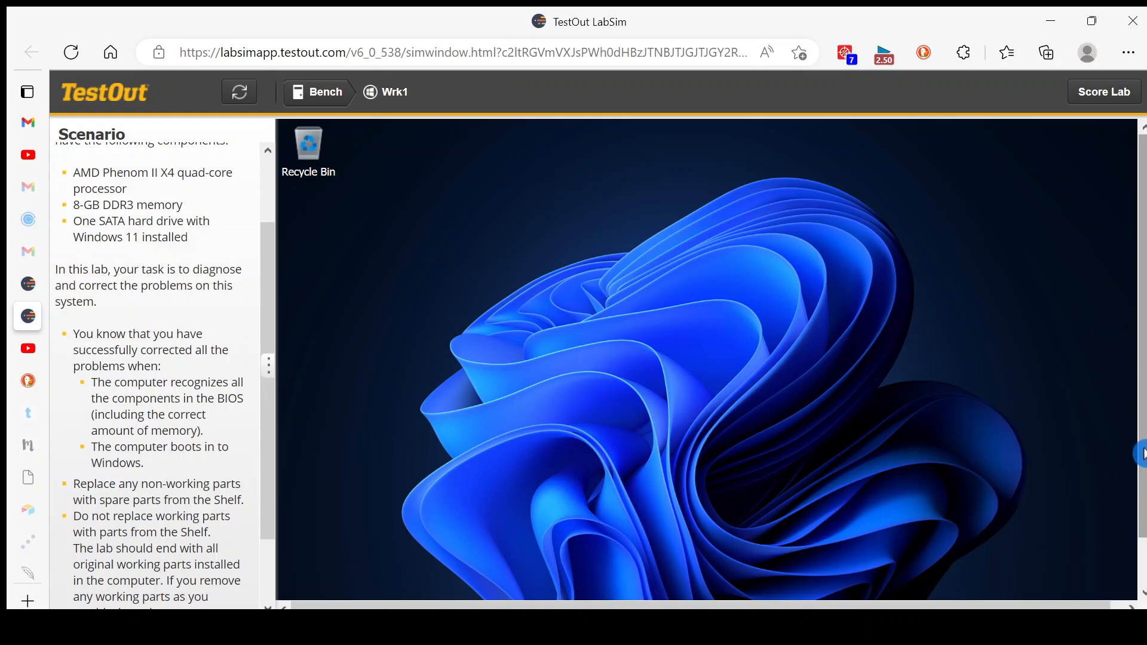
# Restart the computer from Windows and enter the BIOS setup during startup.
pyautogui.scroll(-1, 1142, 454)
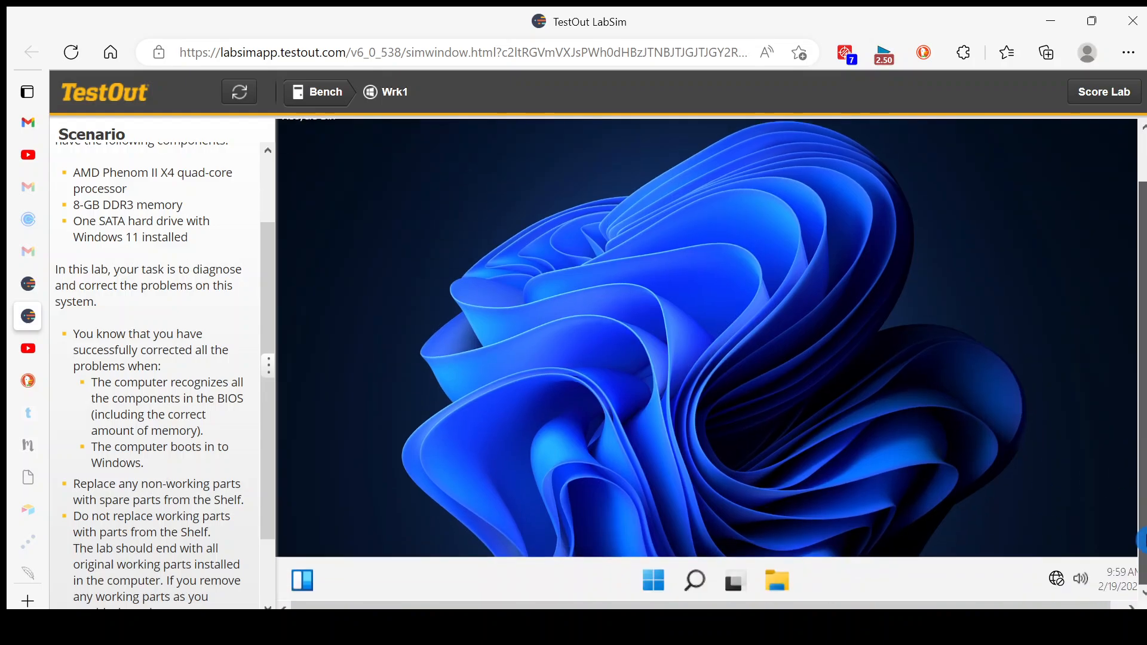
pyautogui.click(668, 581)
pyautogui.click(939, 518)
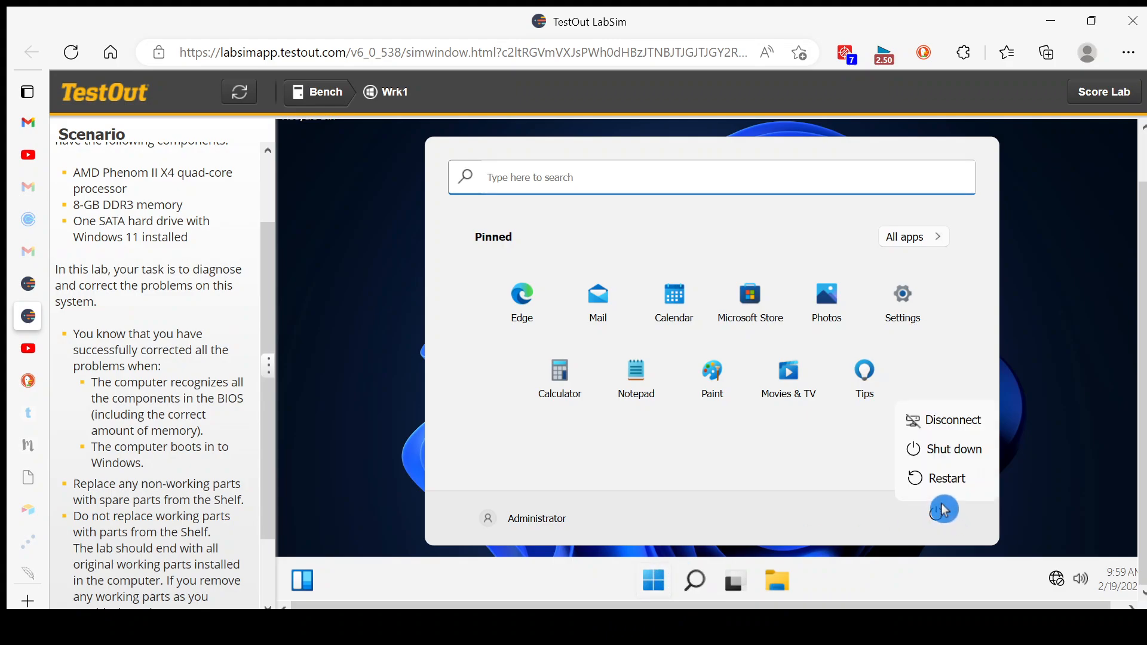
pyautogui.click(943, 479)
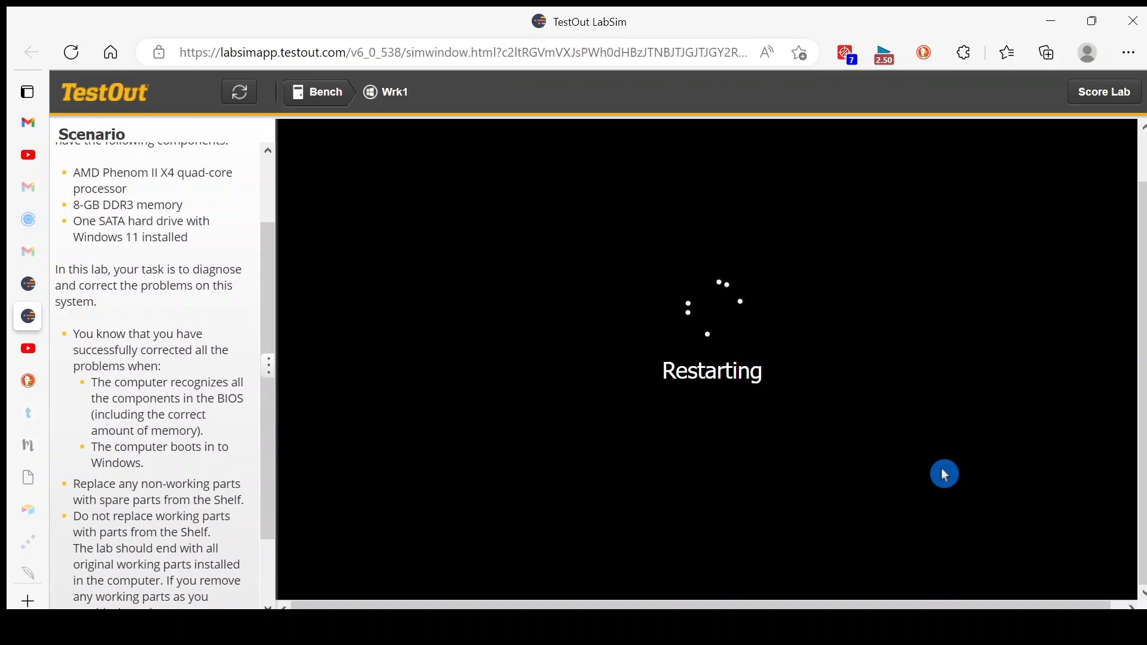
pyautogui.press('Delete')
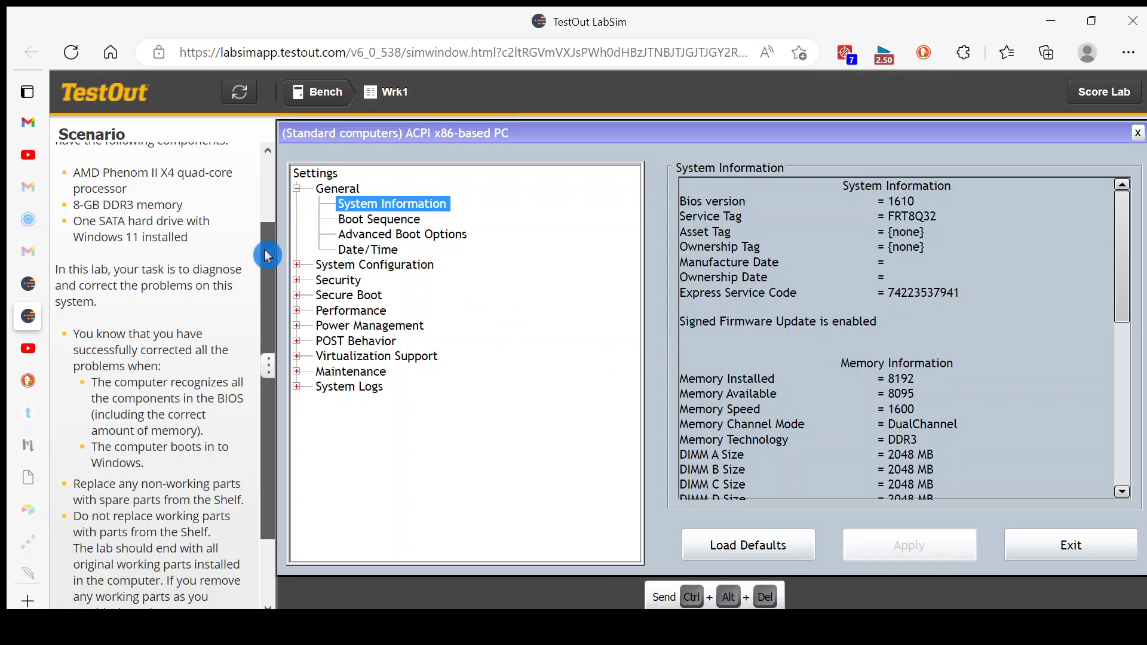
# Check the BIOS system information for memory, processor and SATA drive against the components and requirements in the lab scenario.
pyautogui.moveTo(267, 255); pyautogui.dragTo(257, 230)
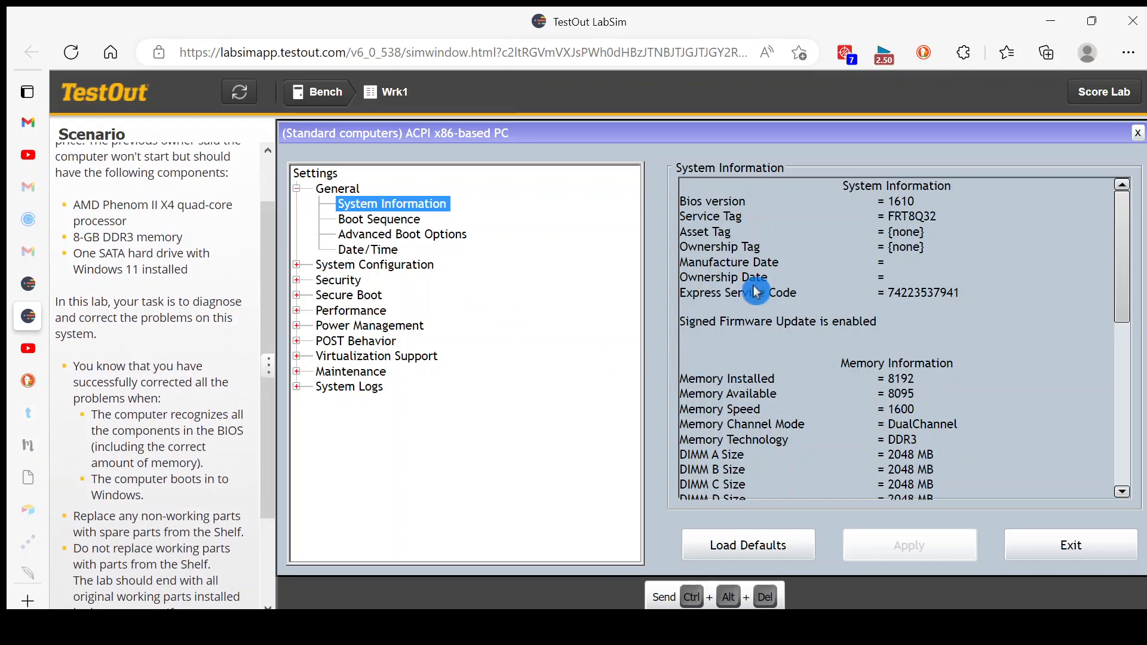
pyautogui.moveTo(1119, 297); pyautogui.dragTo(1137, 427)
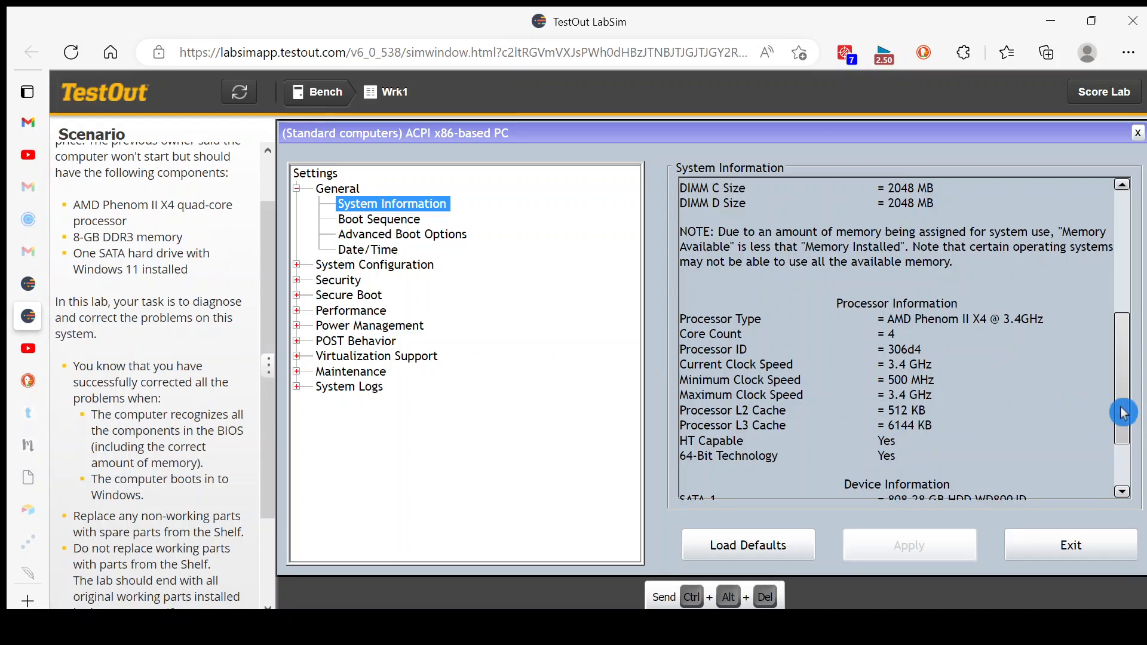
pyautogui.scroll(2, 1119, 371)
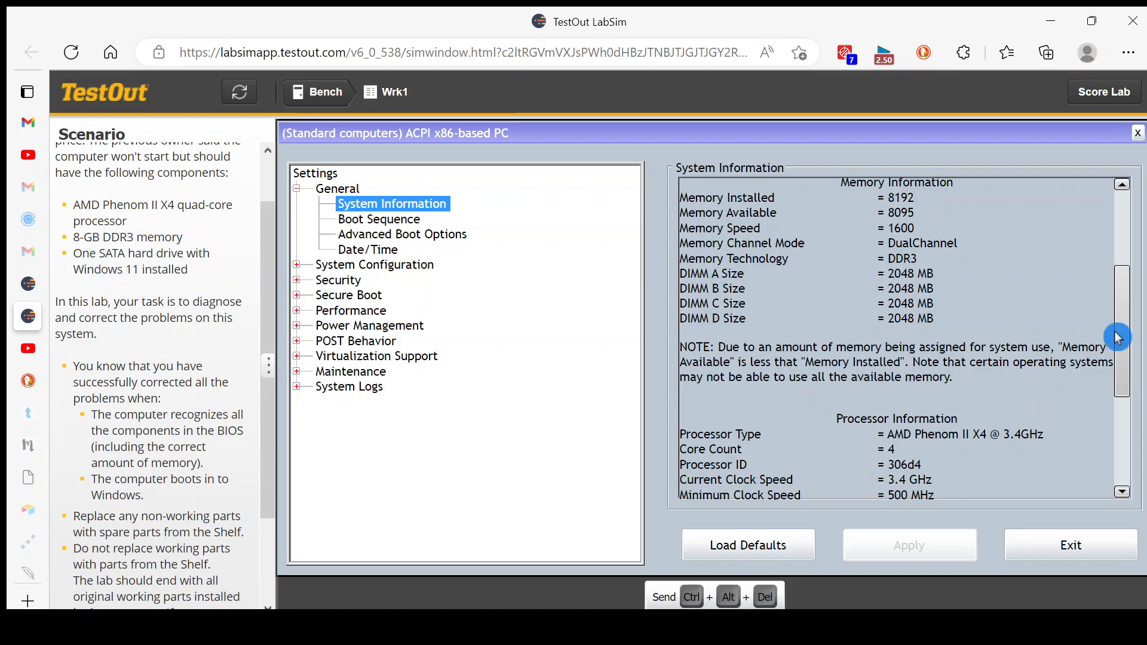
pyautogui.moveTo(1122, 331); pyautogui.dragTo(1122, 419)
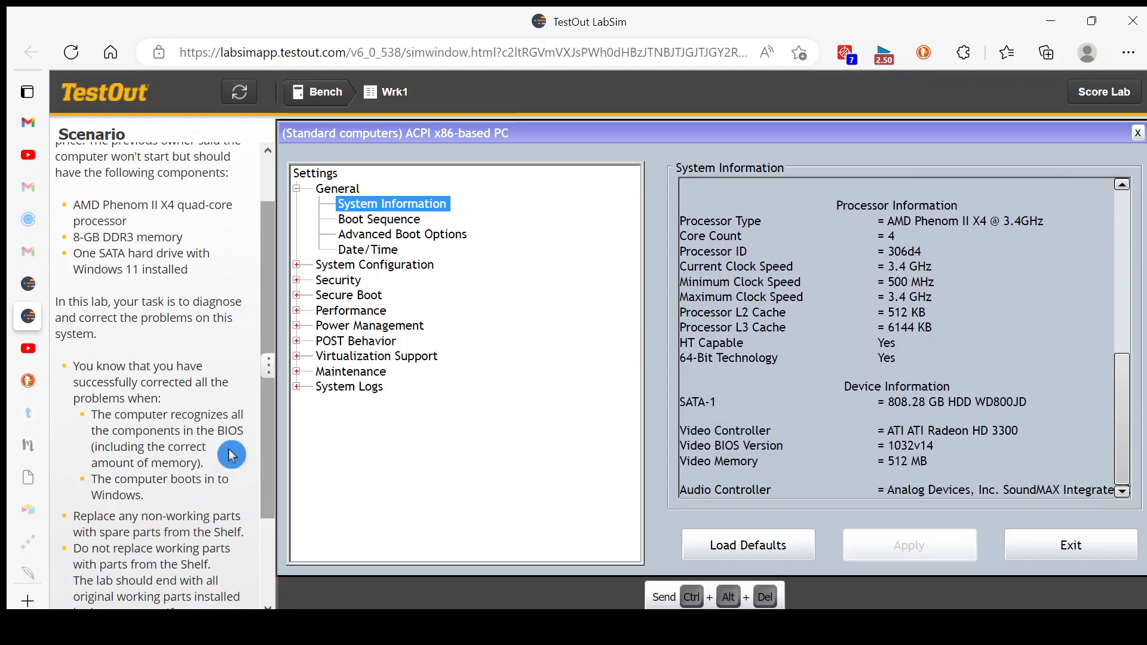
pyautogui.scroll(-1, 272, 467)
pyautogui.scroll(-2, 272, 467)
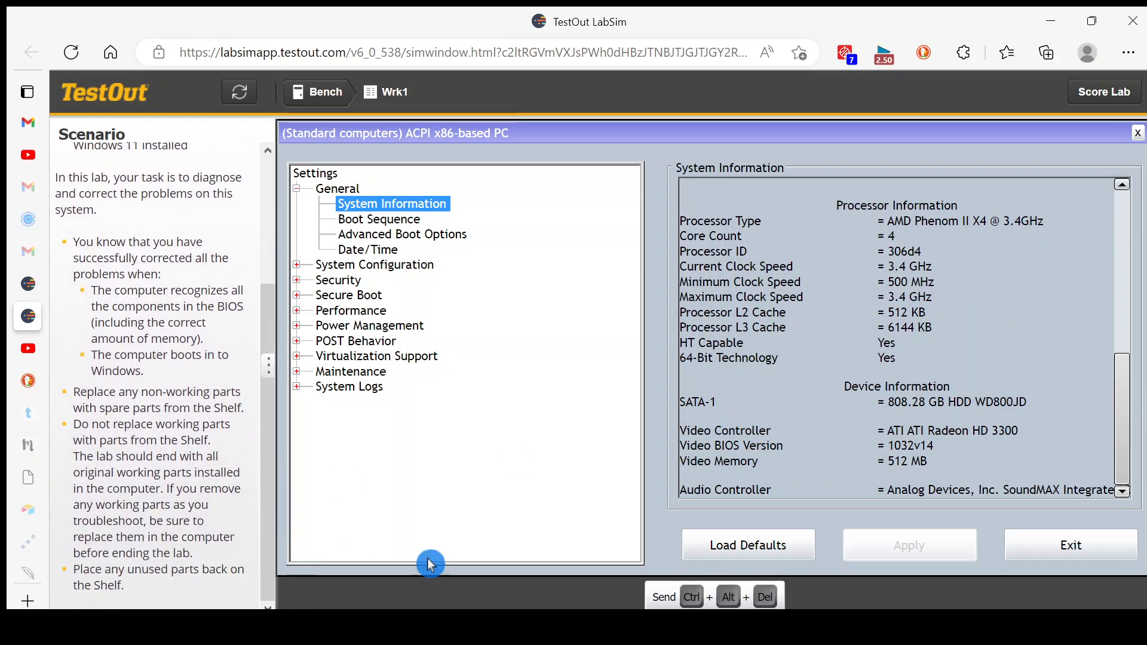
# Exit the BIOS so the computer boots into Windows, and submit the lab for scoring.
pyautogui.click(1100, 553)
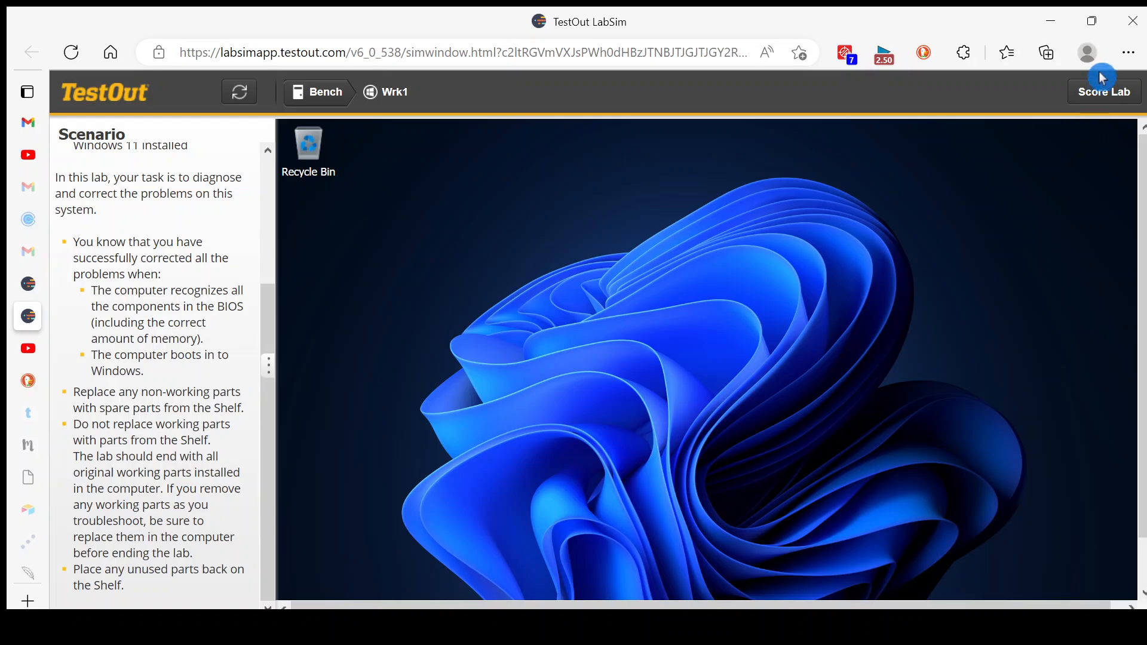
pyautogui.click(1103, 79)
pyautogui.click(768, 490)
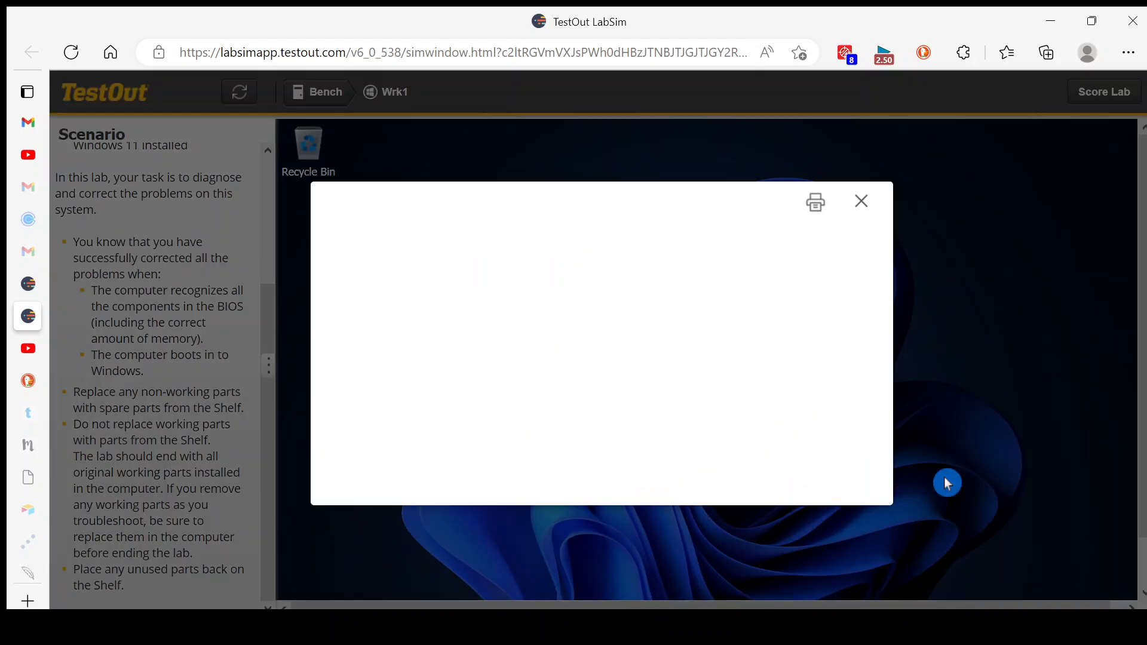